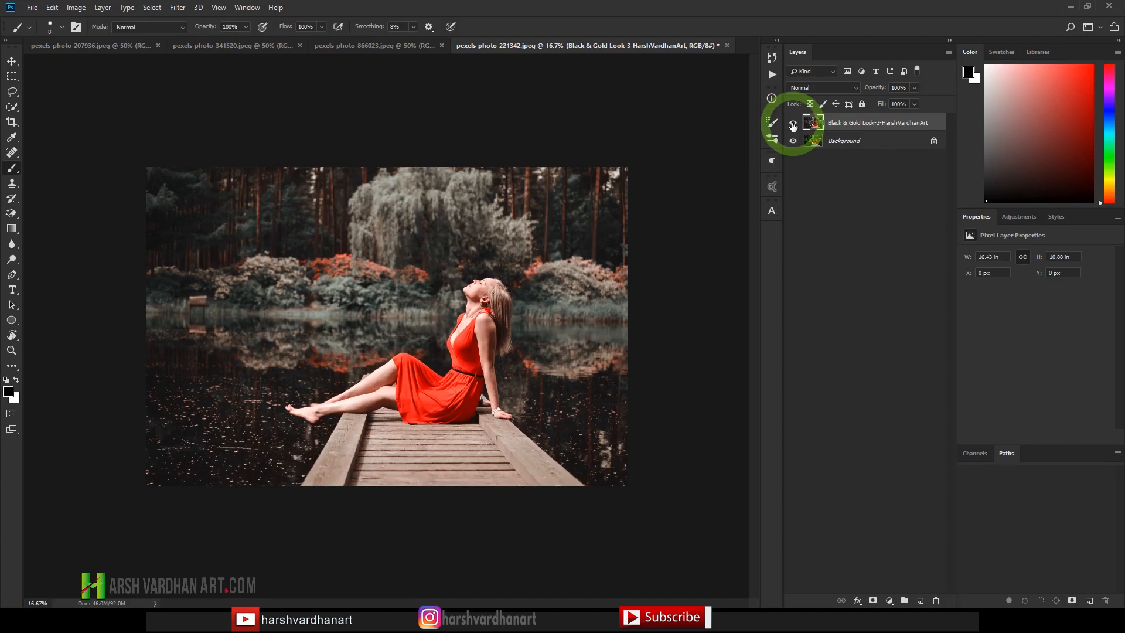
# Step: Compare the photo with and without the Black & Gold Look-3 layer, and display the available actions
pyautogui.click(793, 125)
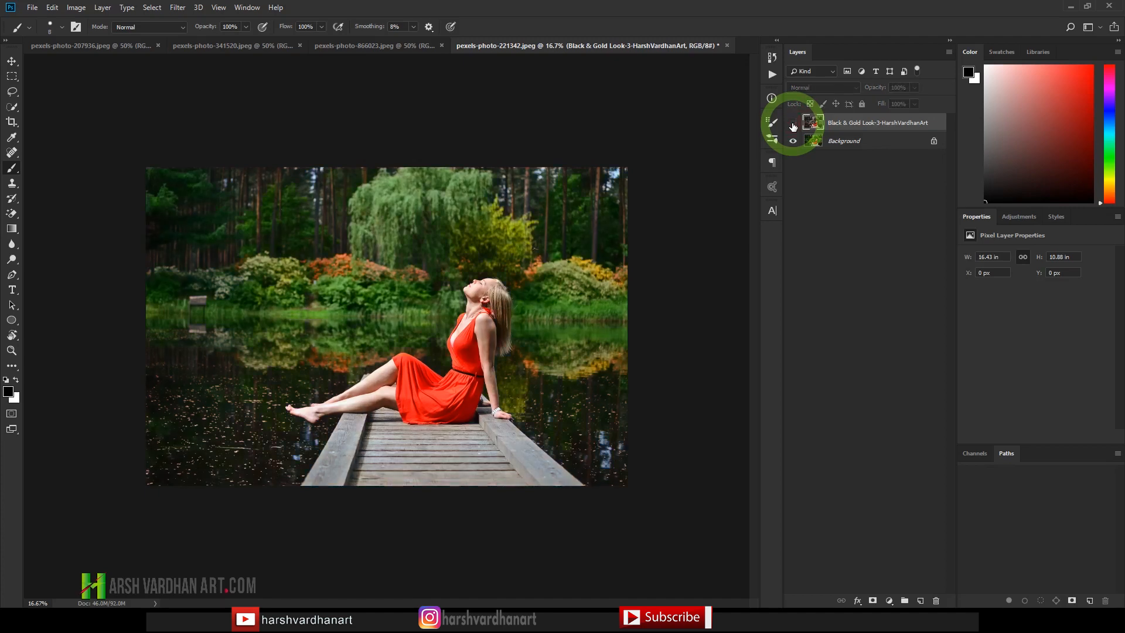
pyautogui.click(793, 124)
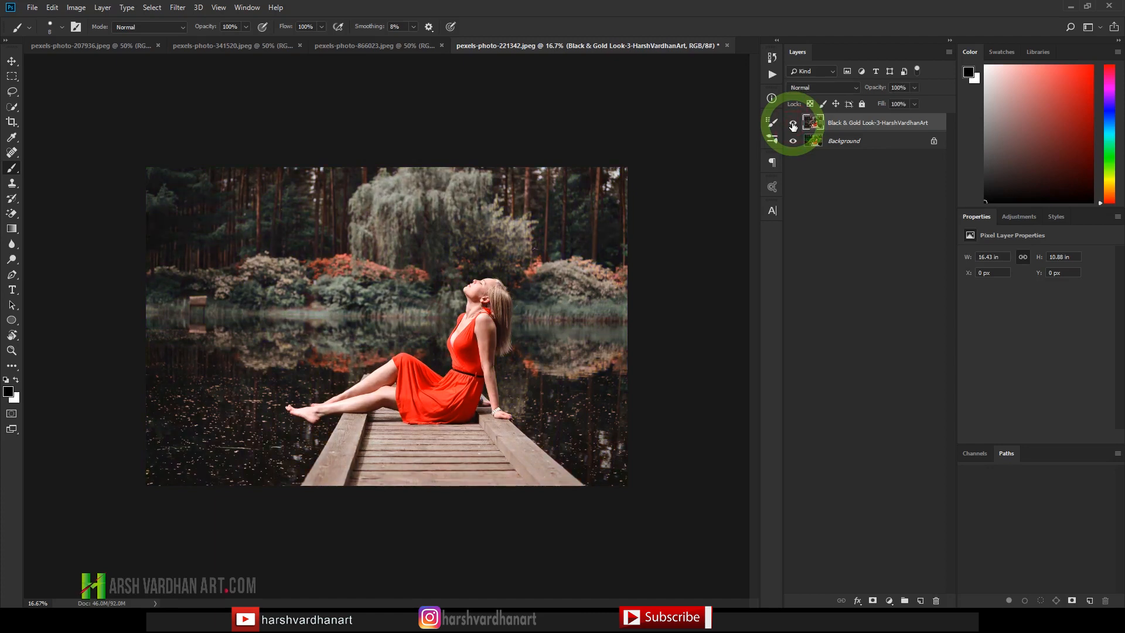
pyautogui.click(772, 75)
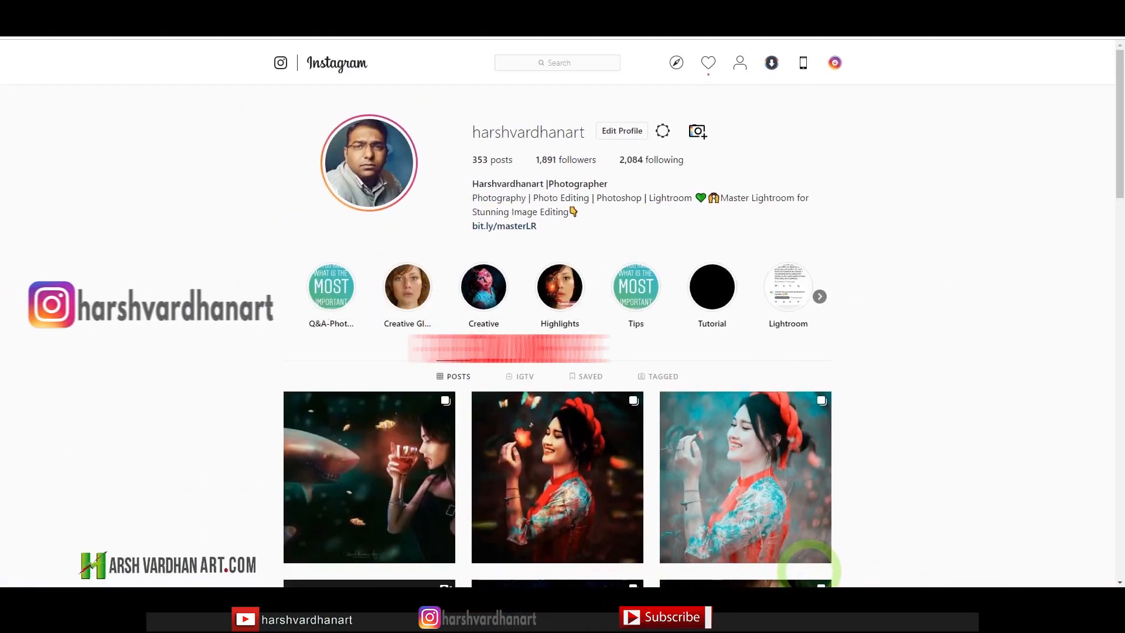
# Step: Switch to the browser and look through the Instagram profile's posts and the YouTube channel's uploaded videos
pyautogui.scroll(-5, 809, 571)
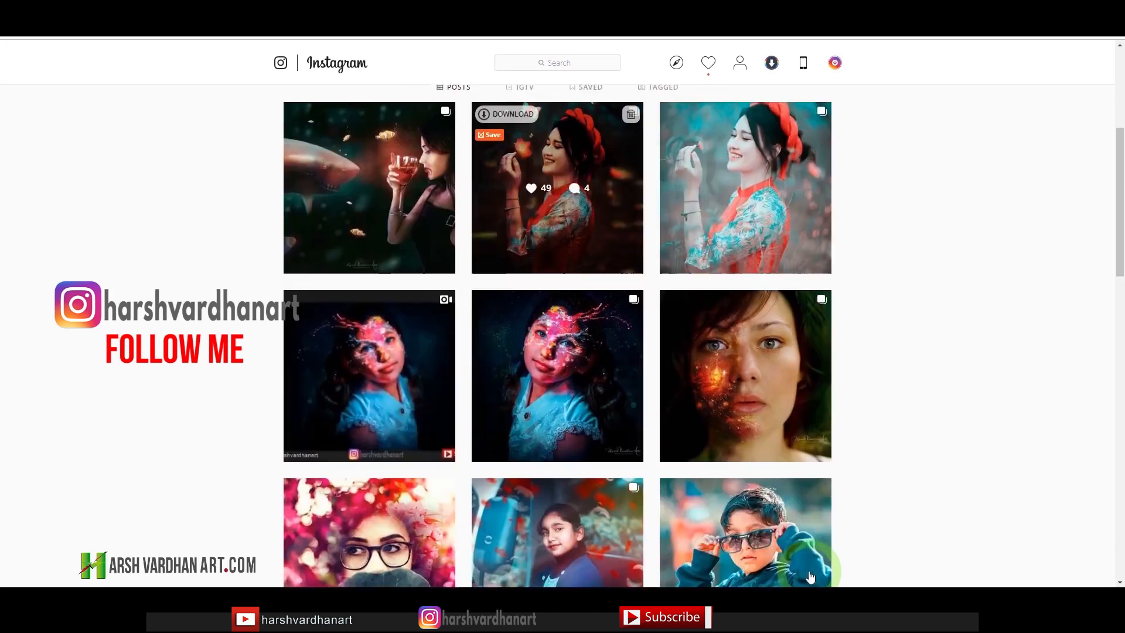
pyautogui.scroll(-3, 809, 571)
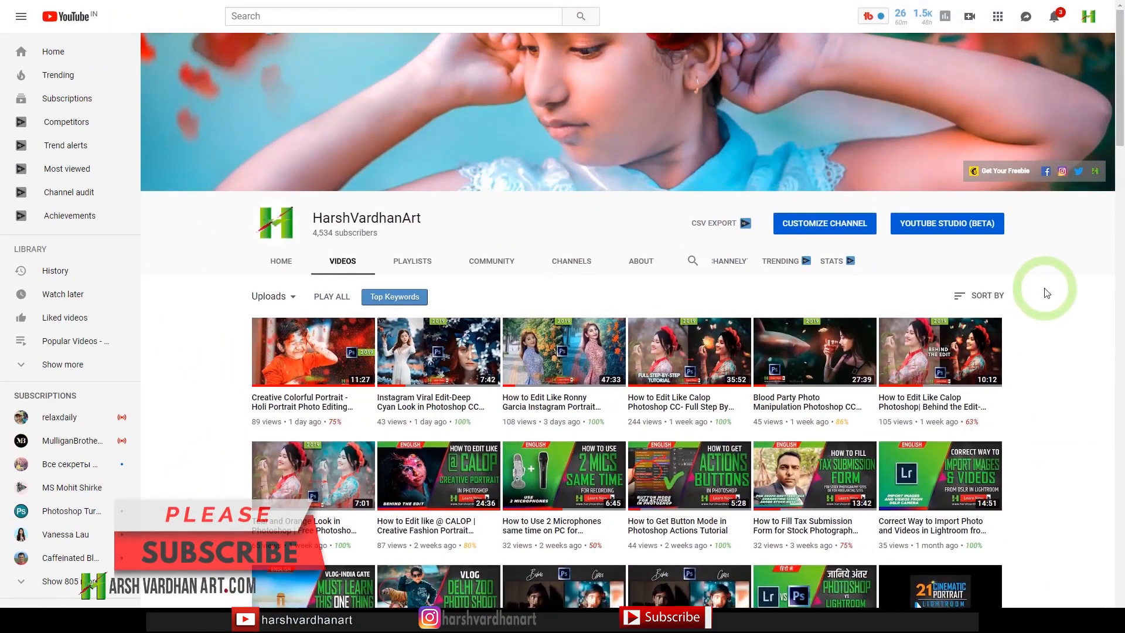
pyautogui.scroll(-4, 1048, 293)
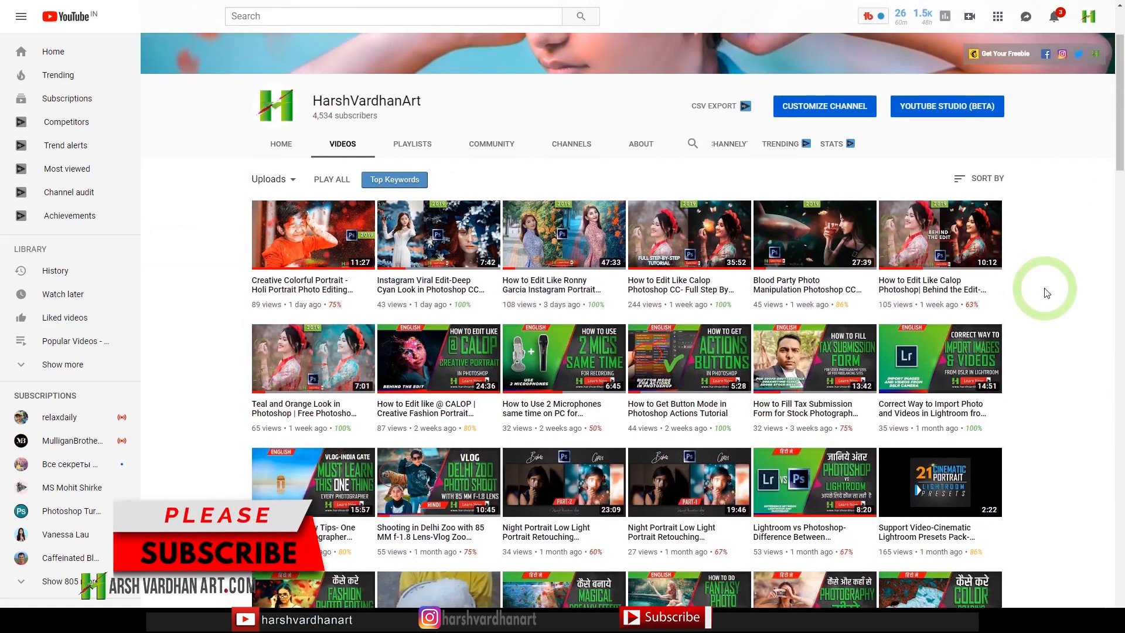
pyautogui.scroll(-2, 1047, 293)
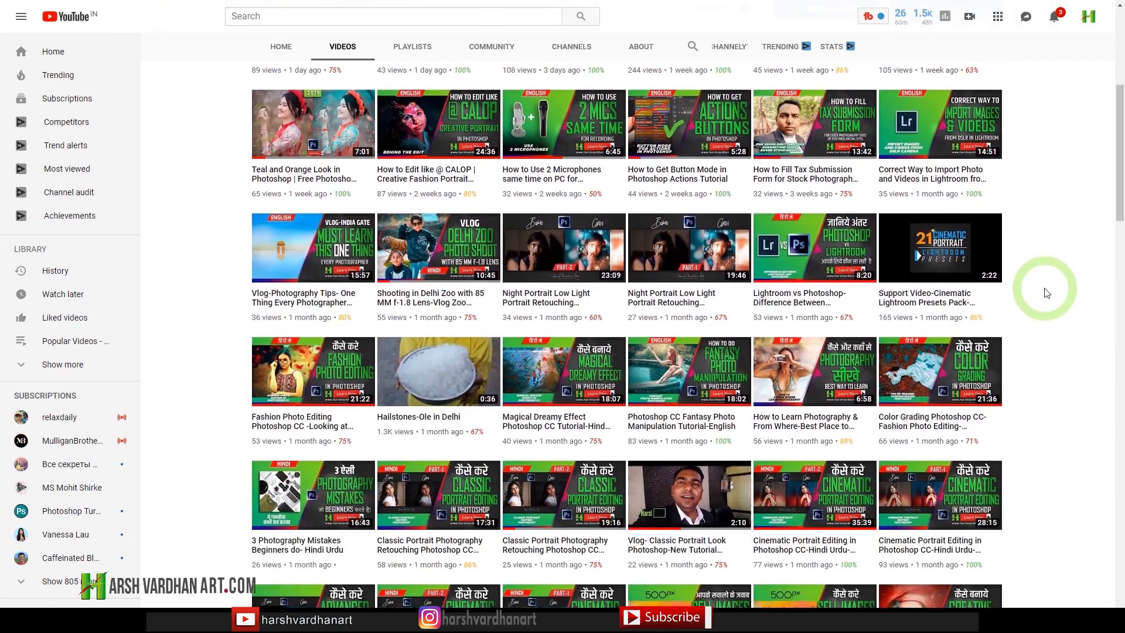
pyautogui.scroll(-3, 1047, 293)
pyautogui.scroll(-5, 1048, 293)
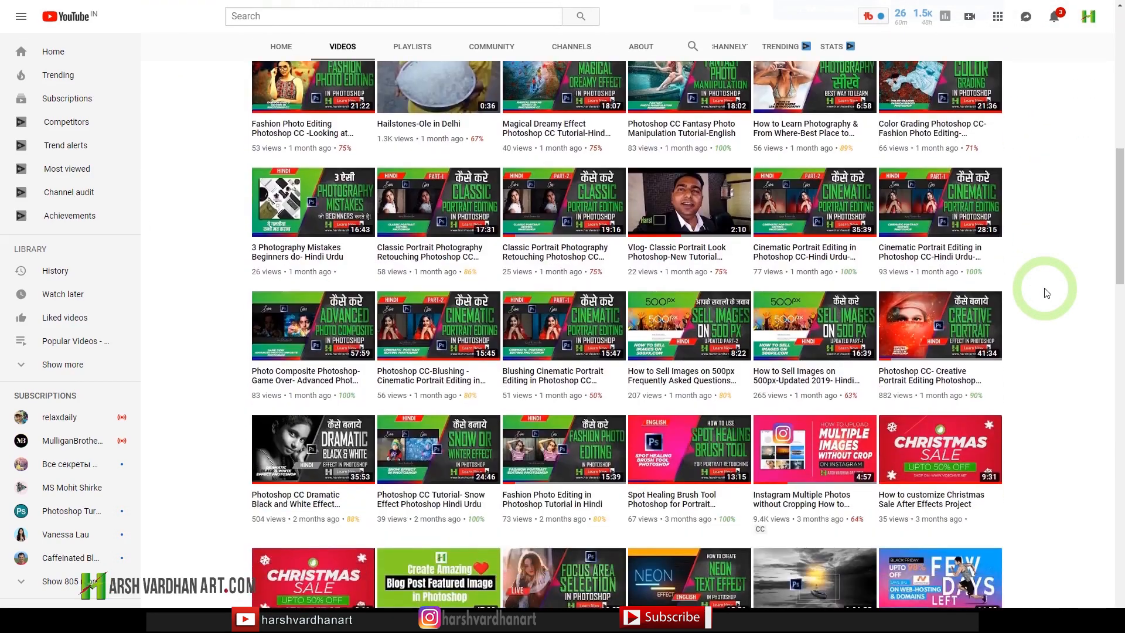
pyautogui.scroll(-1, 1047, 293)
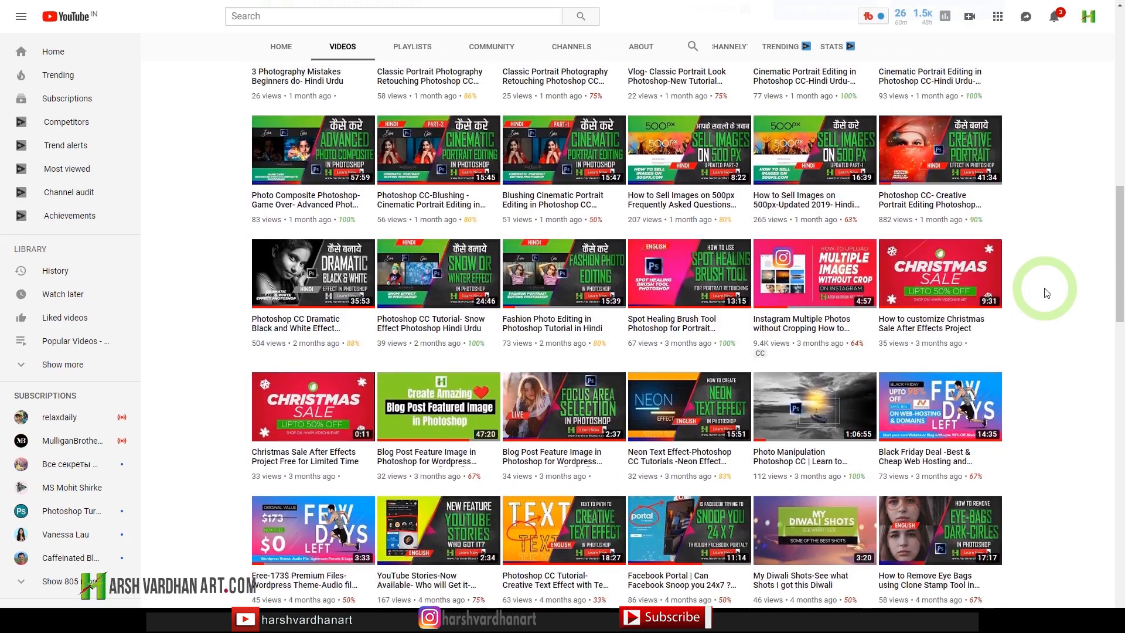
pyautogui.scroll(-4, 1047, 293)
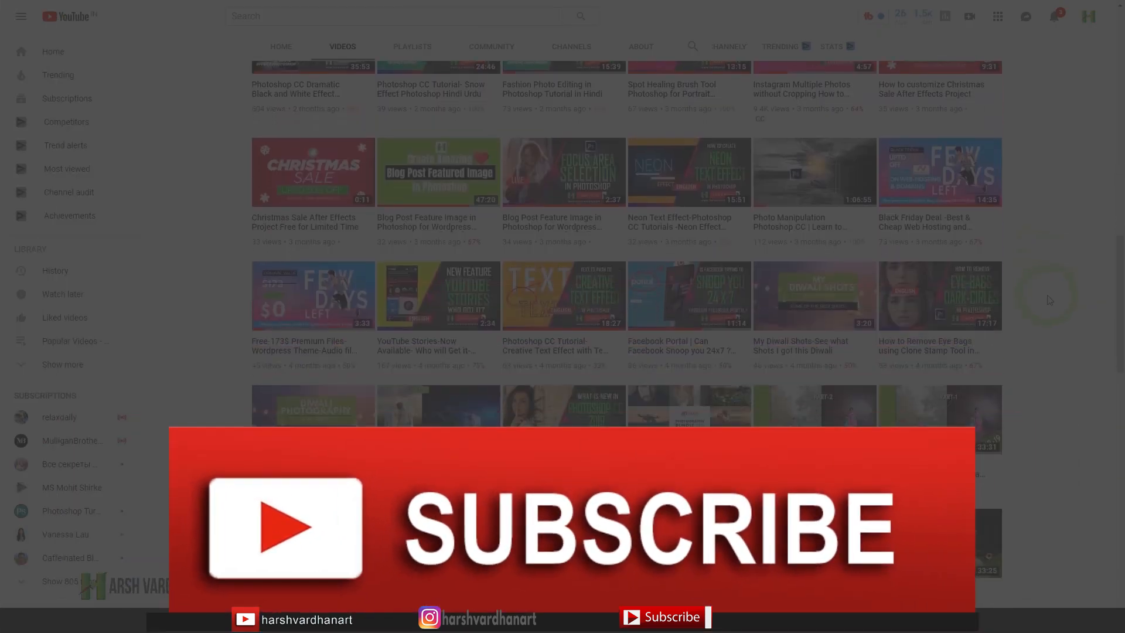
pyautogui.scroll(-2, 1049, 300)
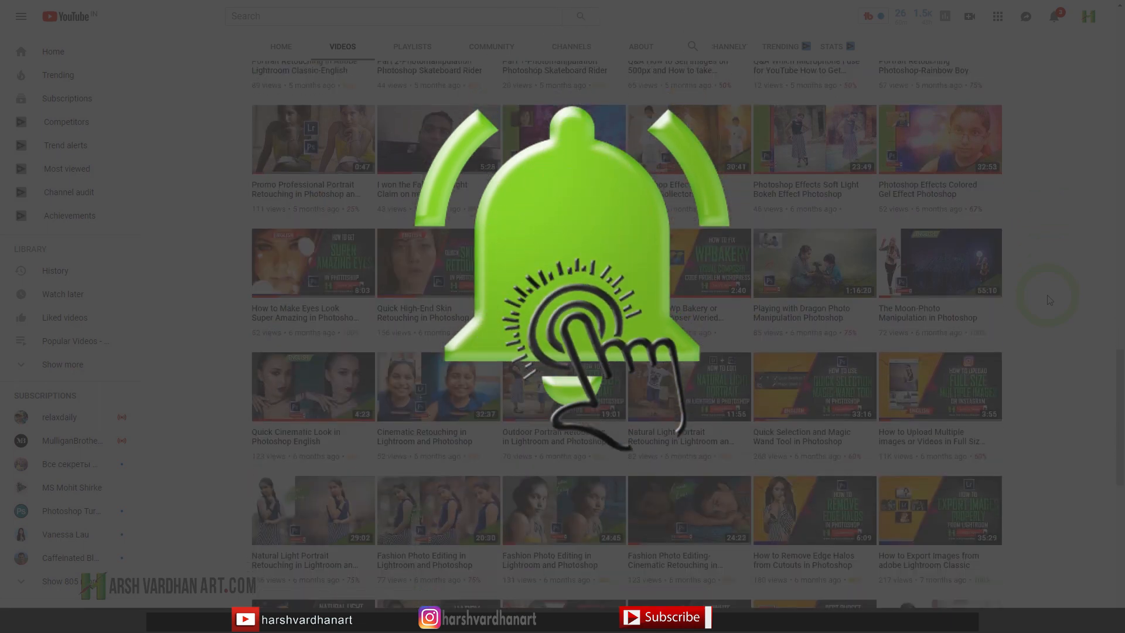
pyautogui.scroll(-3, 1049, 300)
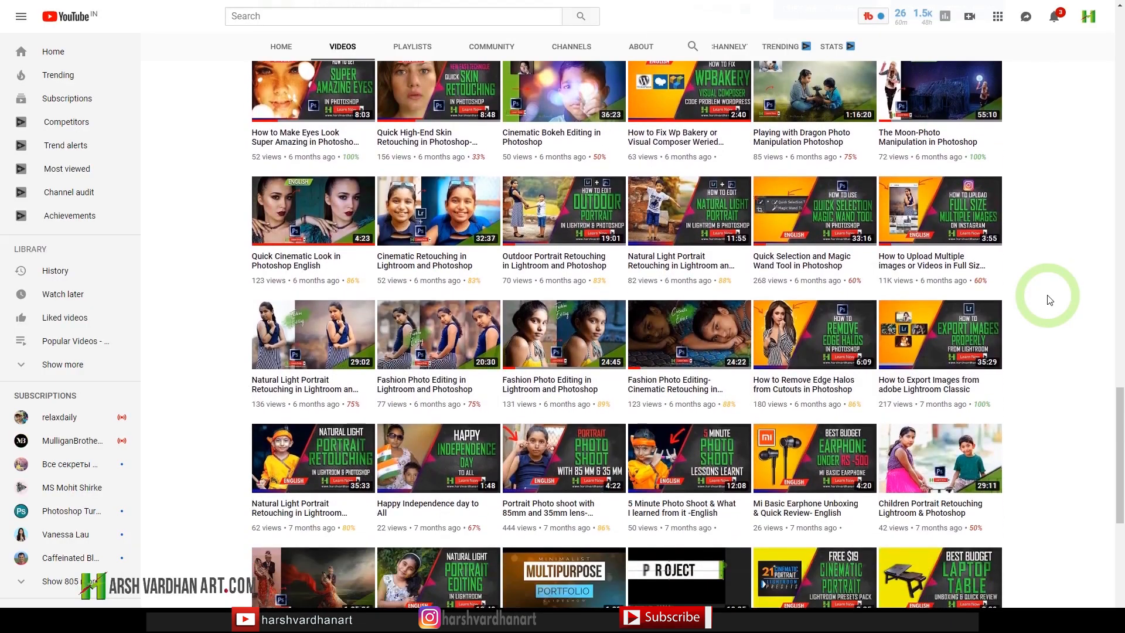
pyautogui.scroll(-3, 1049, 300)
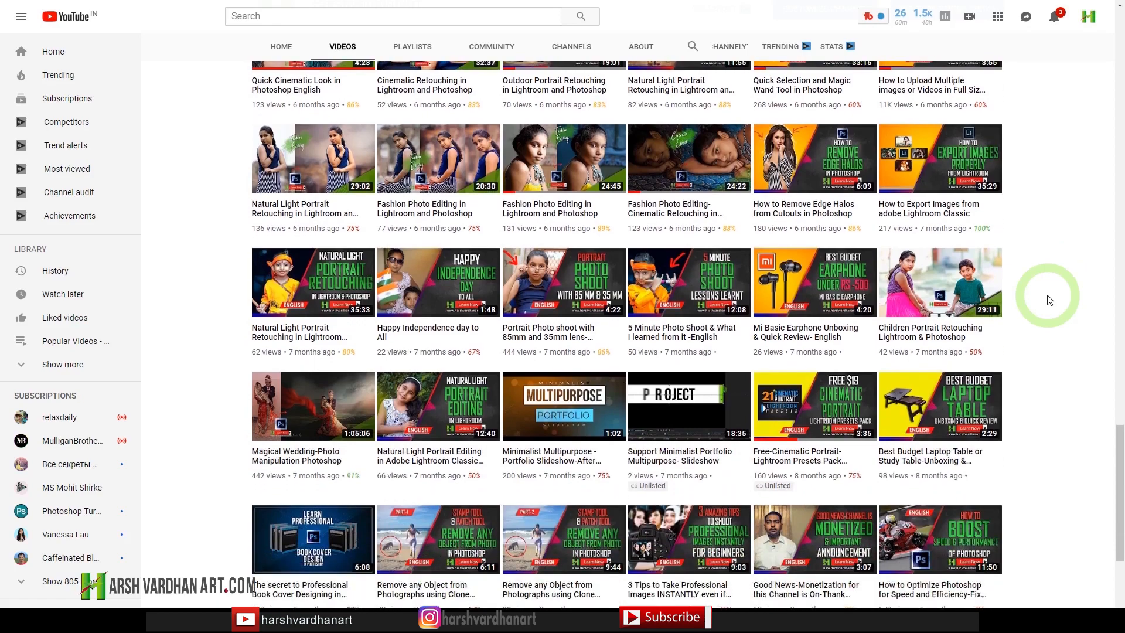
pyautogui.scroll(-4, 1049, 300)
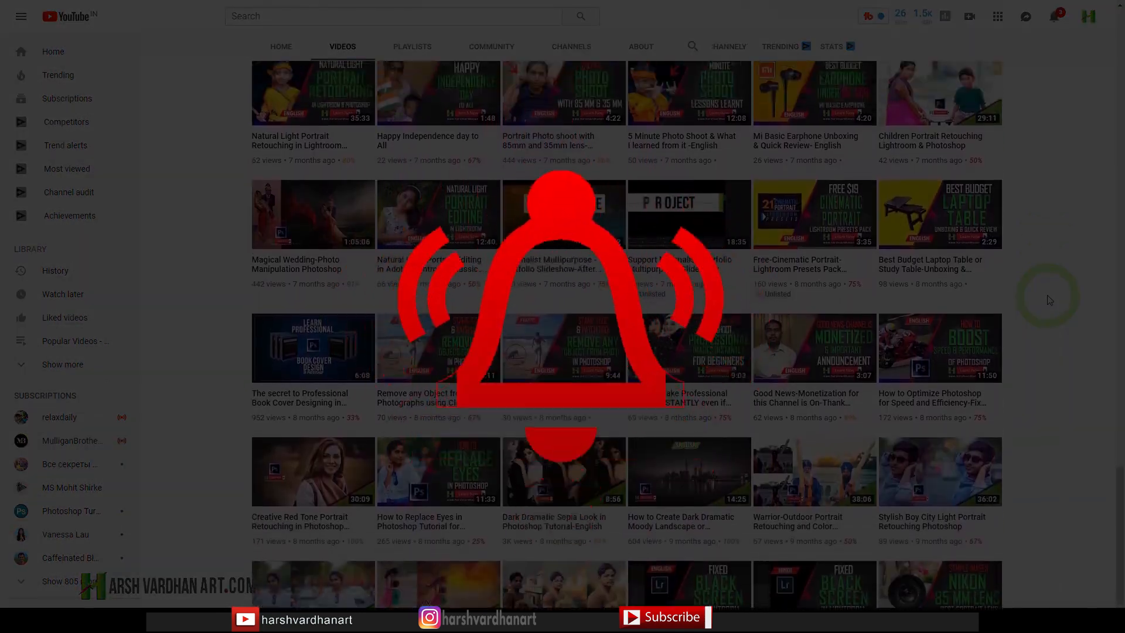
pyautogui.scroll(-5, 1049, 300)
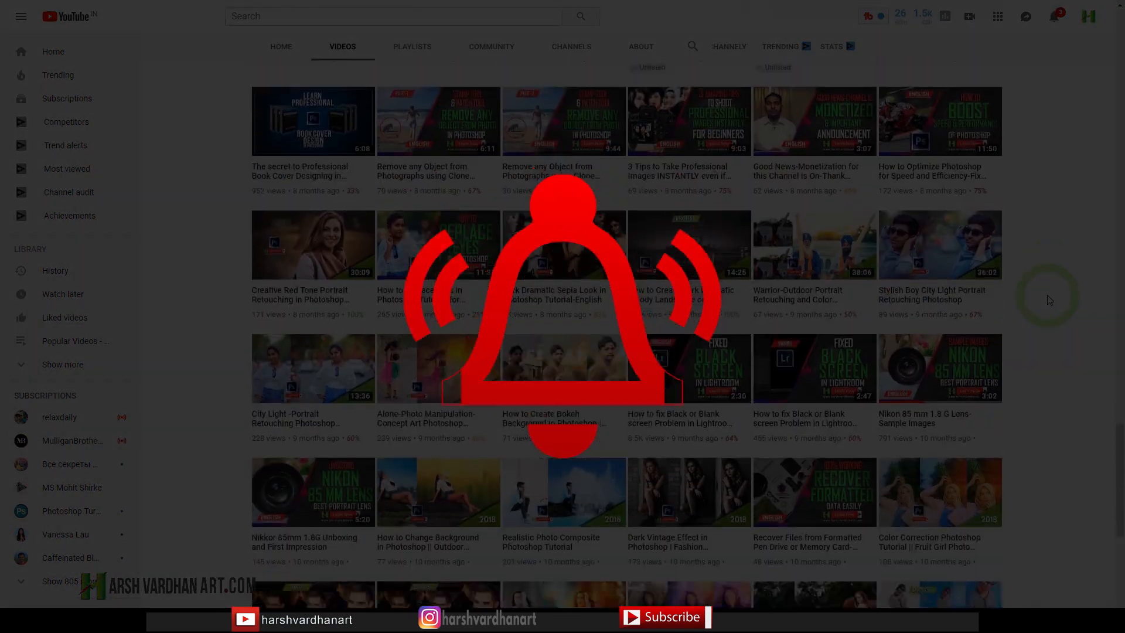
pyautogui.scroll(-6, 1049, 300)
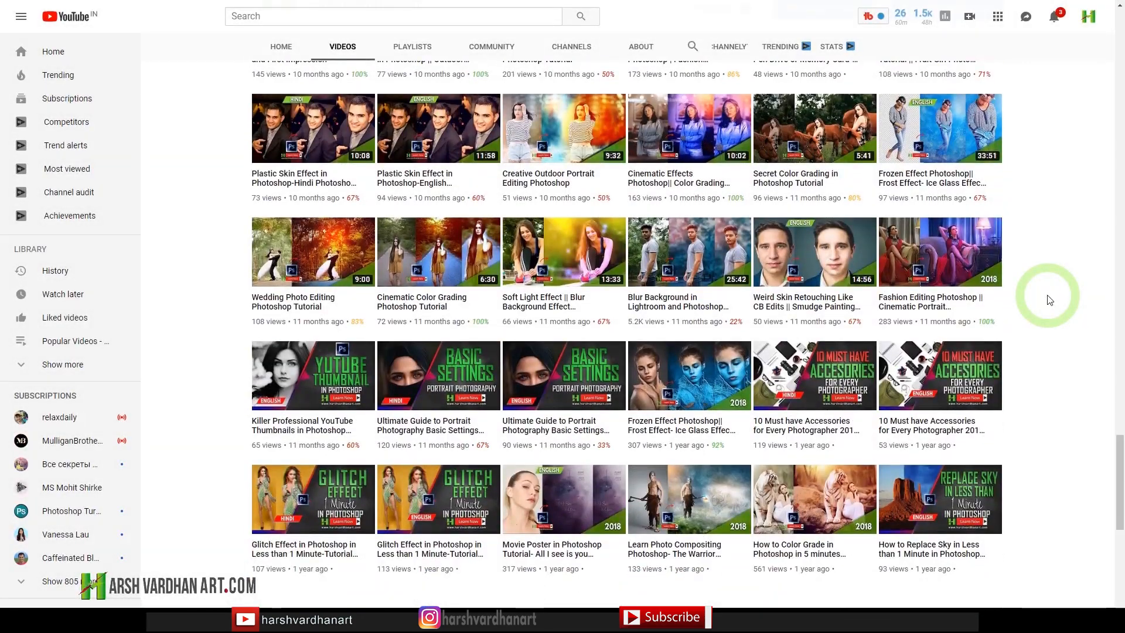
pyautogui.scroll(-1, 1049, 300)
pyautogui.scroll(-5, 1049, 300)
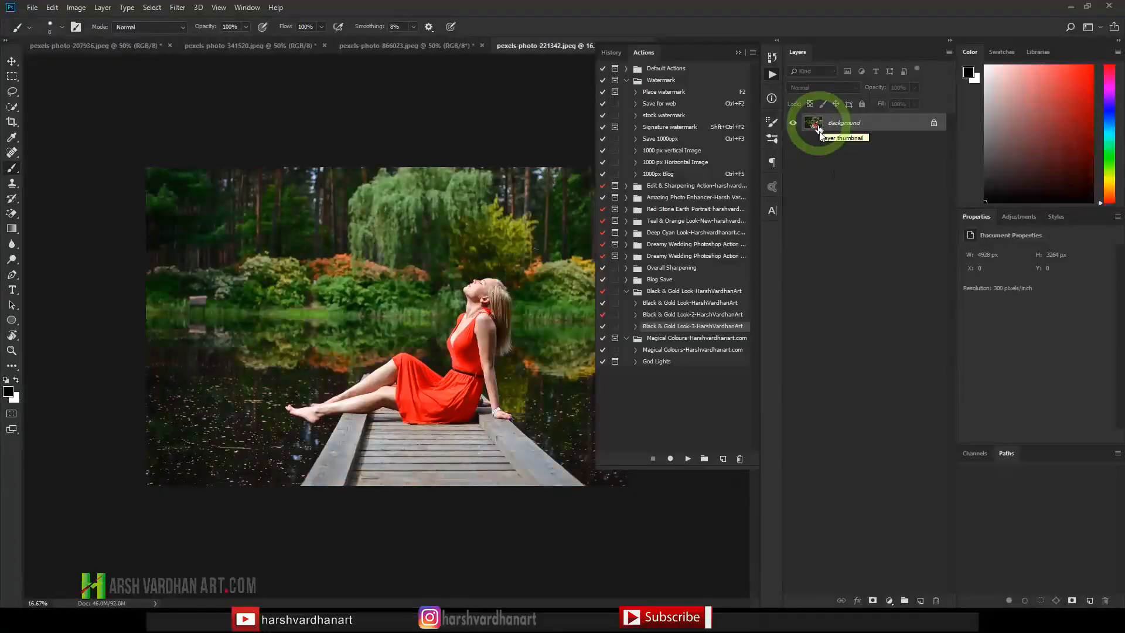
# Step: Back in Photoshop, delete the Black & Gold Look-3 layer above the Background
pyautogui.press('Delete')
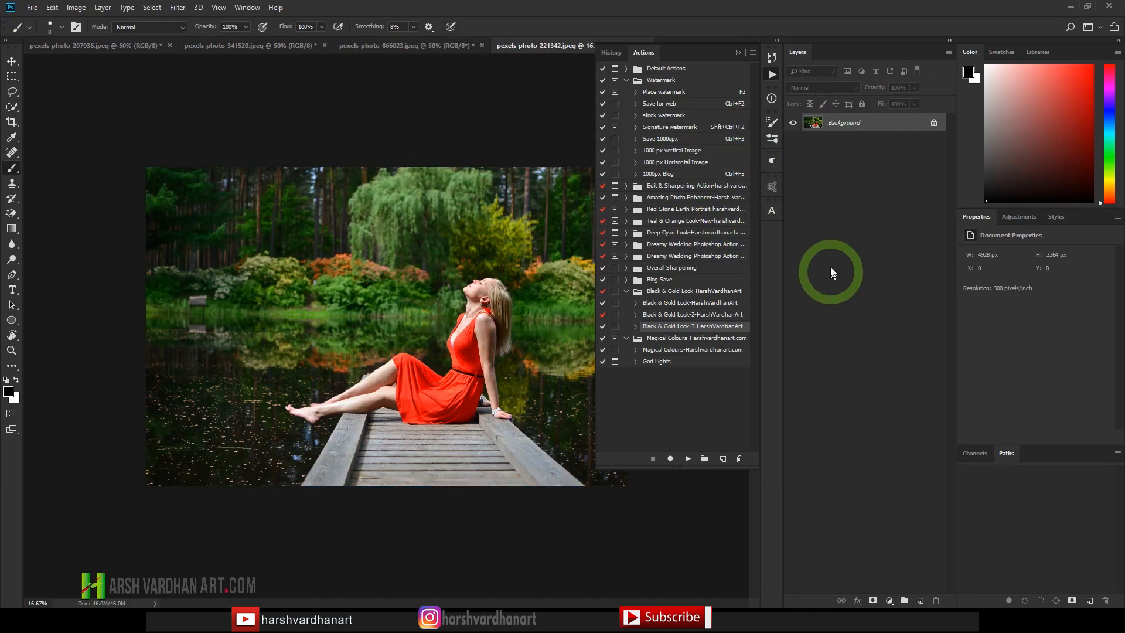
# Step: Hide the Actions panel and display it again
pyautogui.click(254, 10)
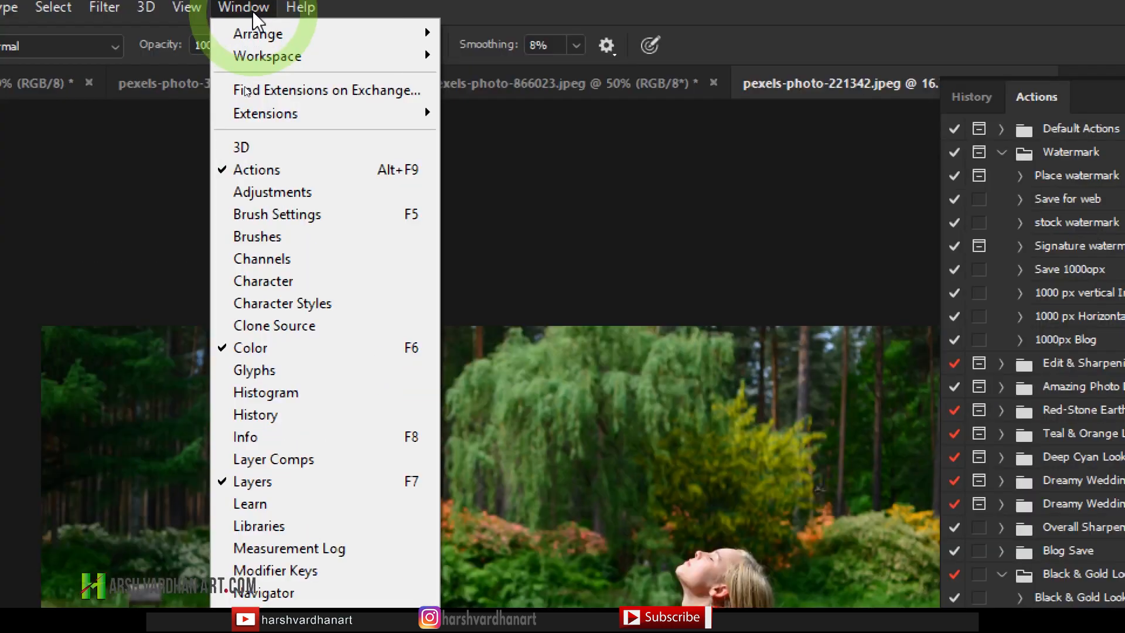
pyautogui.click(252, 169)
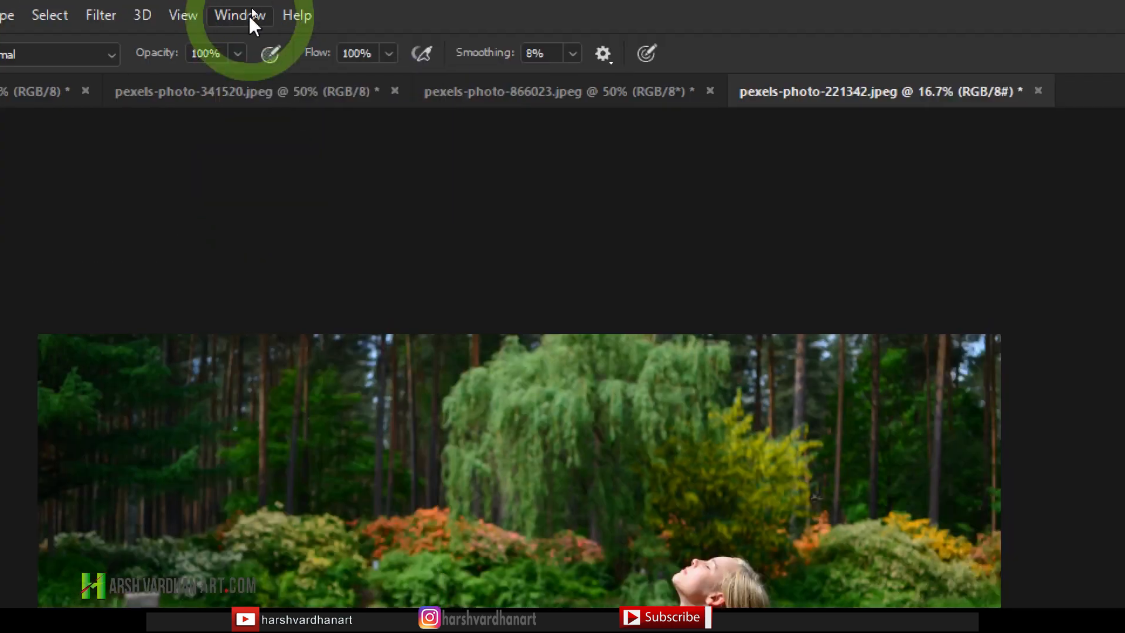
pyautogui.click(252, 16)
pyautogui.click(258, 177)
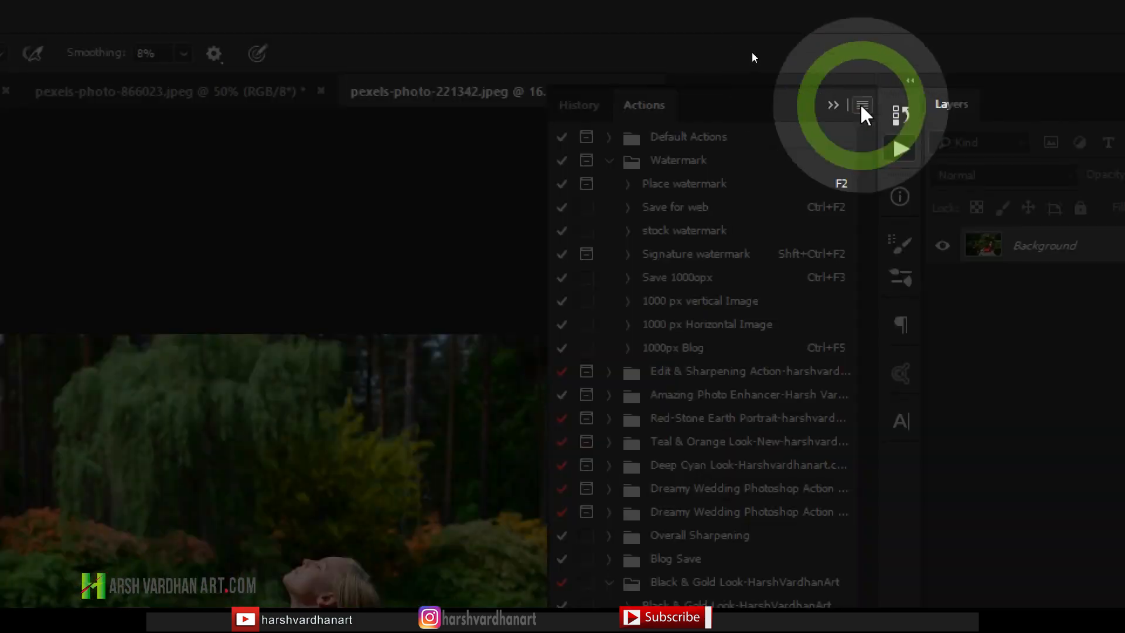
# Step: Choose Black & Gold Look-HarshVardhanArt.atn as the action file to load, and cancel the loading
pyautogui.click(861, 97)
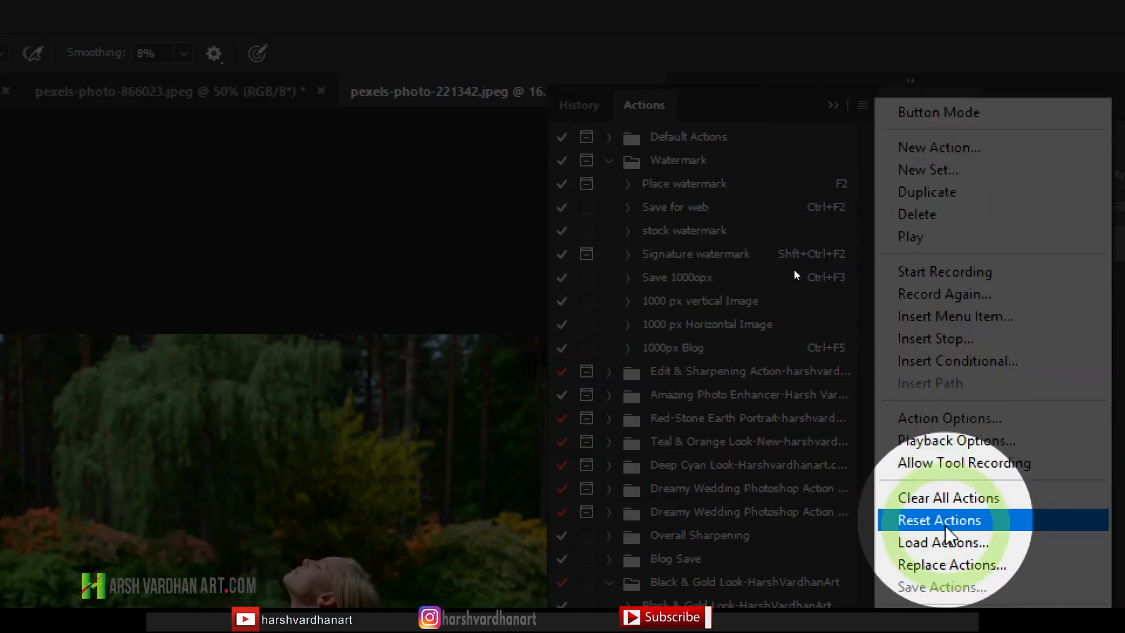
pyautogui.click(942, 544)
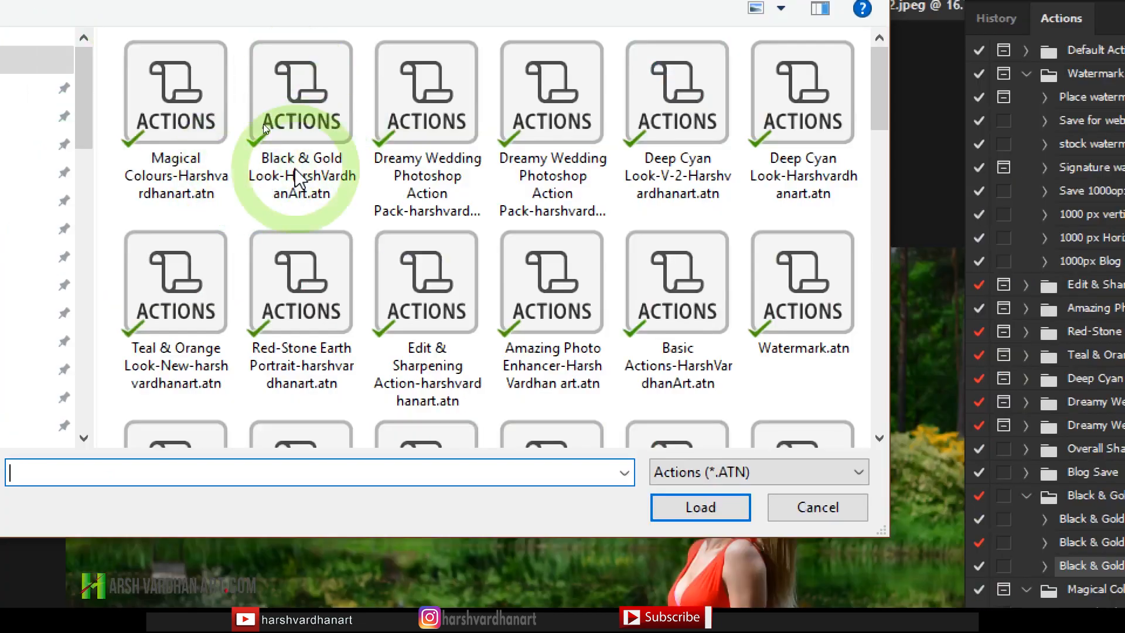
pyautogui.click(297, 139)
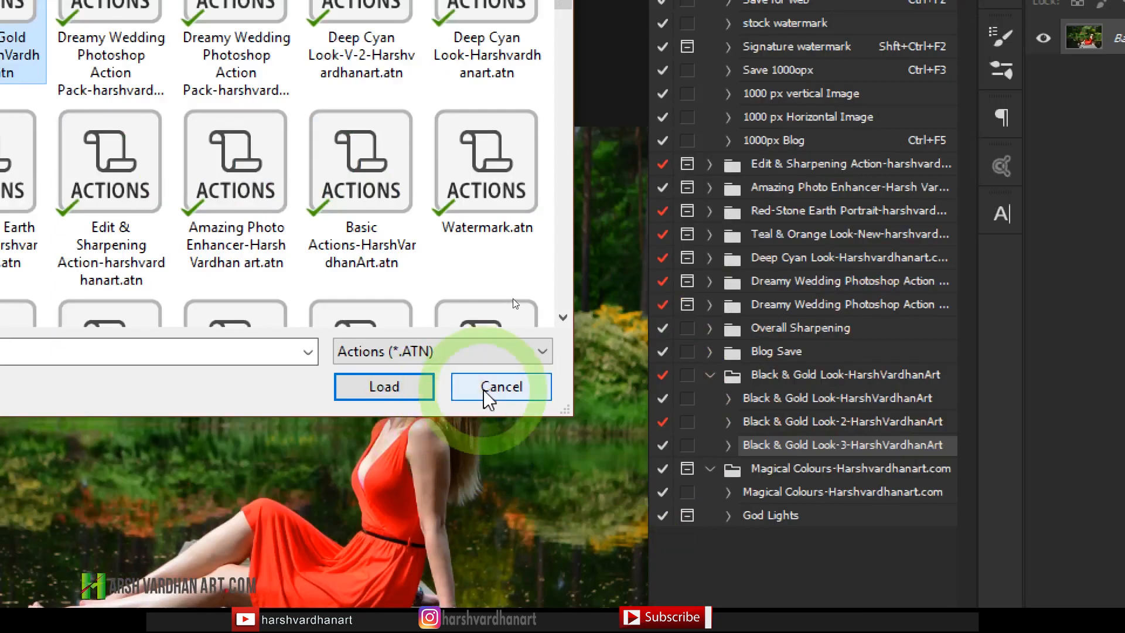
pyautogui.click(802, 512)
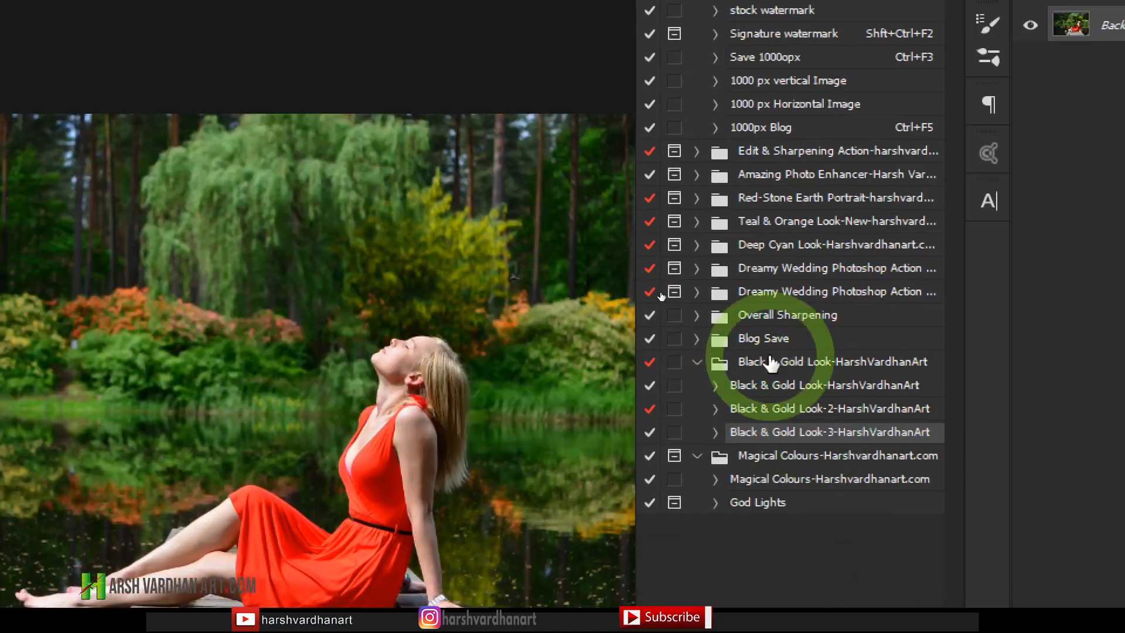
# Step: Examine the Black & Gold Look-HarshVardhanArt action set and the individual looks it contains
pyautogui.click(771, 363)
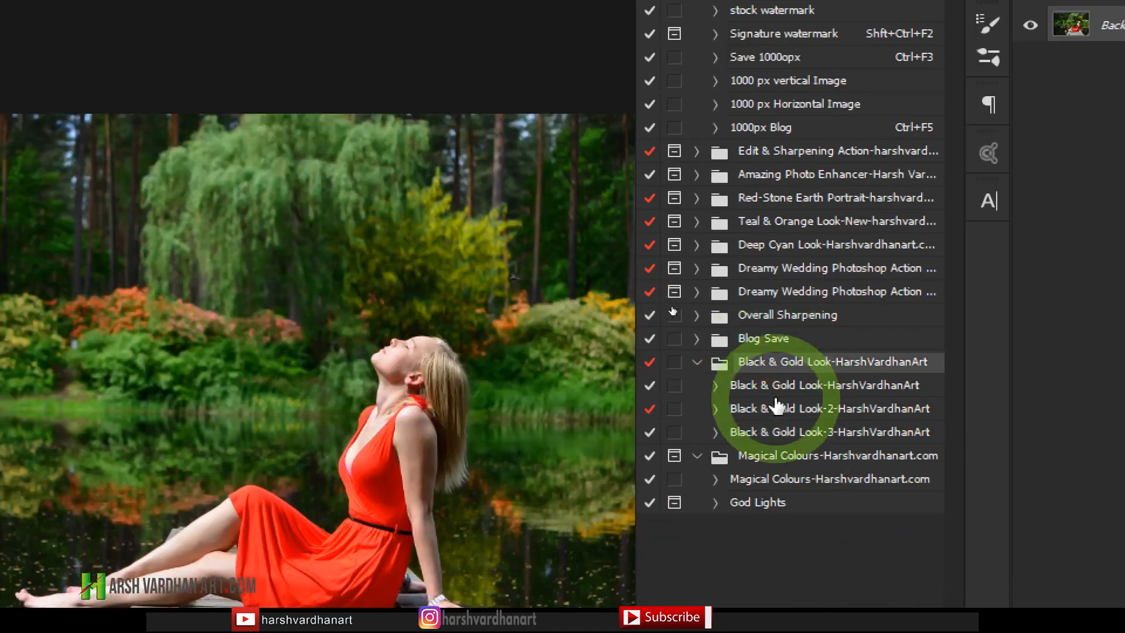
pyautogui.click(823, 388)
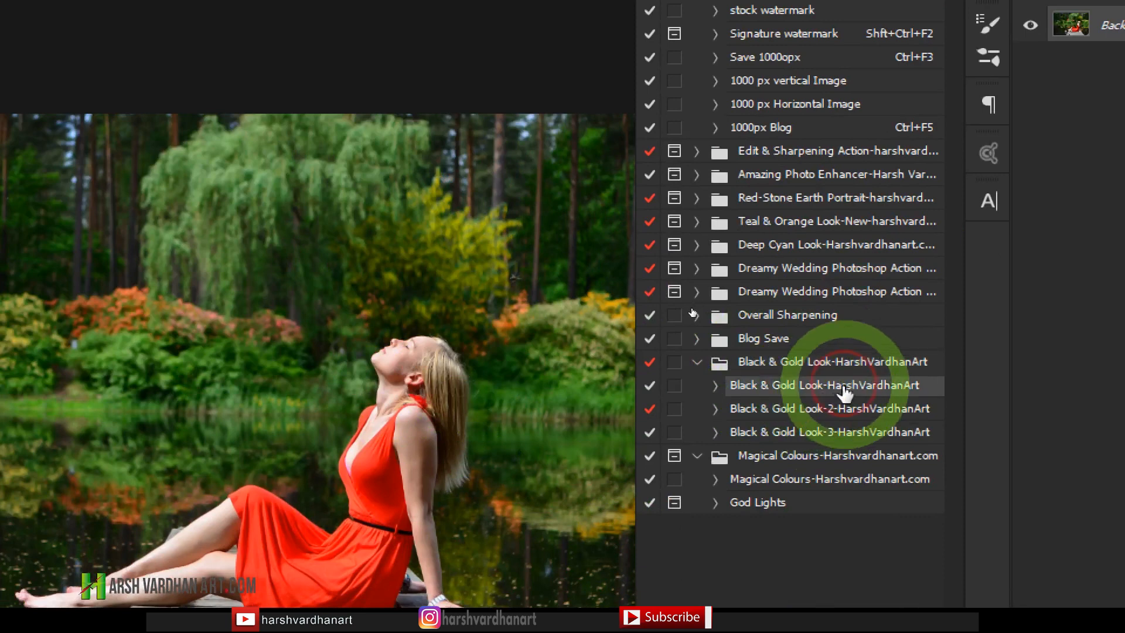
pyautogui.click(816, 413)
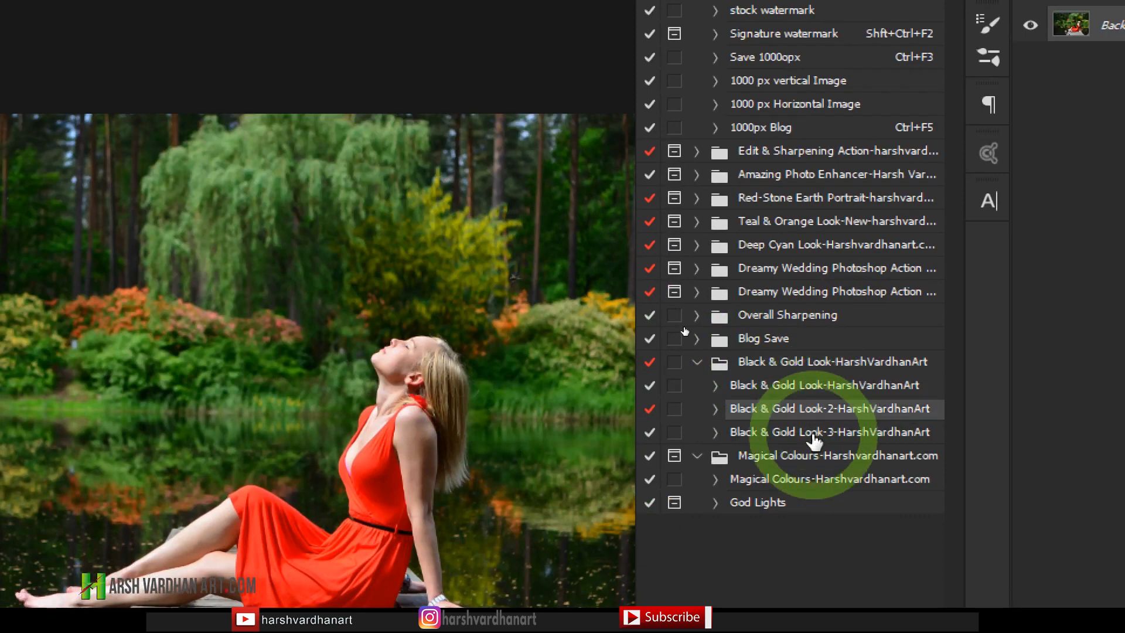
pyautogui.click(816, 434)
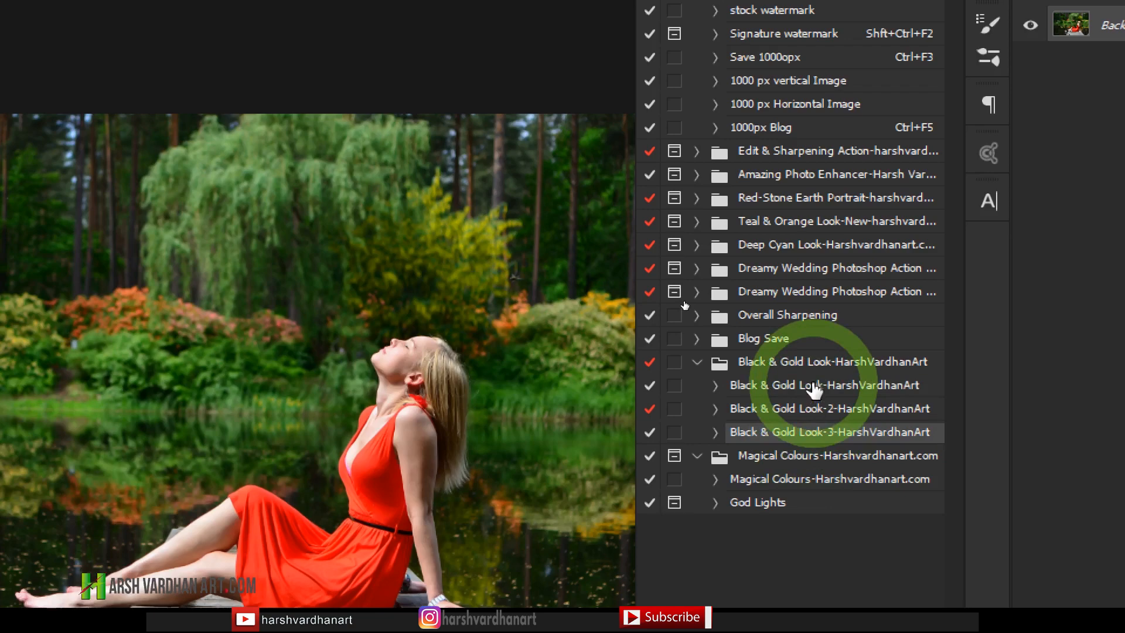
# Step: Play the first action of the set, Black & Gold Look-HarshVardhanArt, on the lakeside photo
pyautogui.press('super+minus')
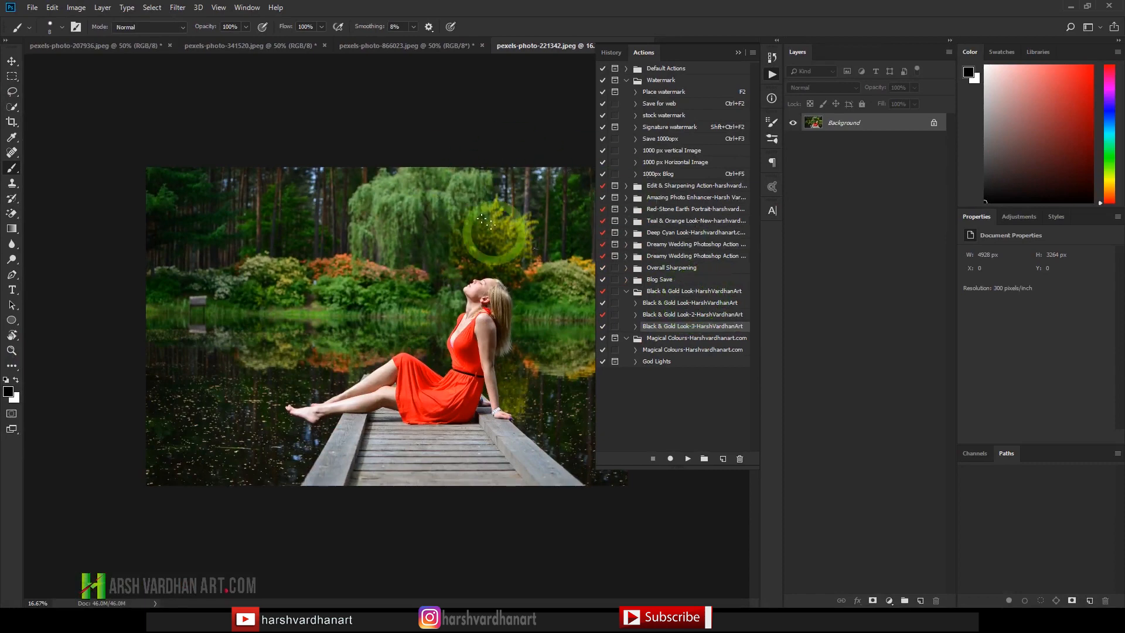
pyautogui.click(697, 304)
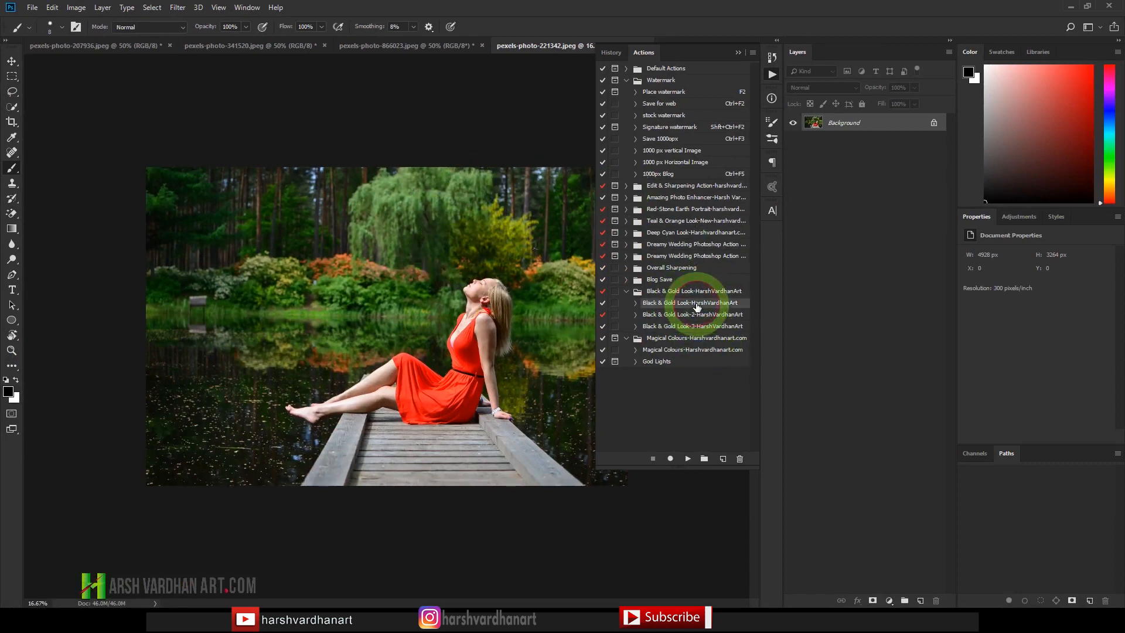
pyautogui.moveTo(697, 306); pyautogui.dragTo(756, 320)
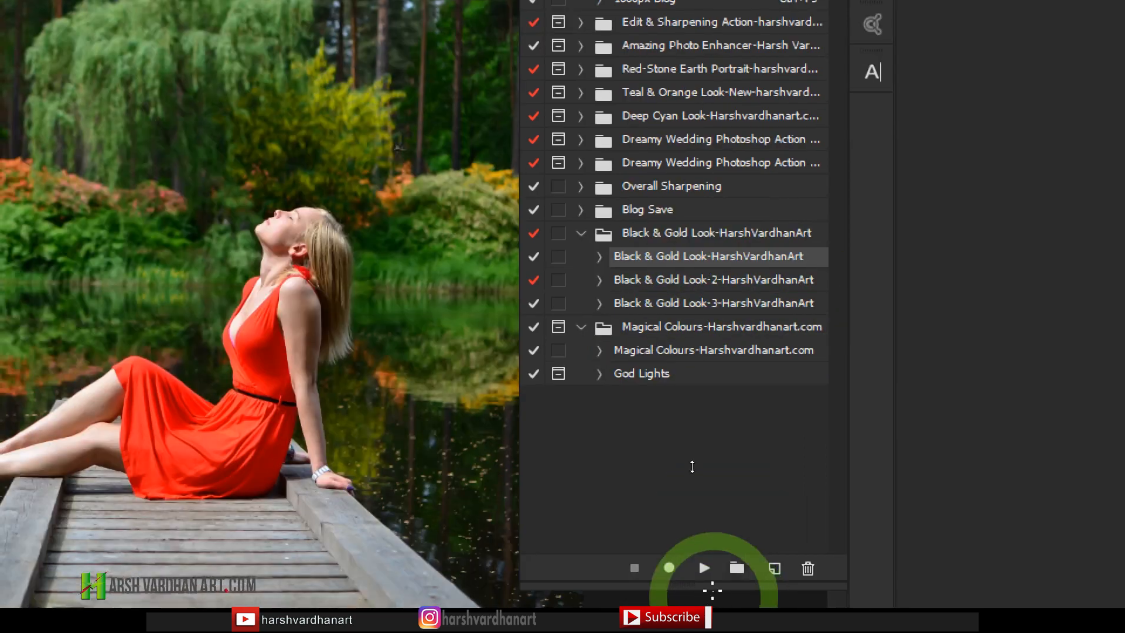
pyautogui.click(705, 568)
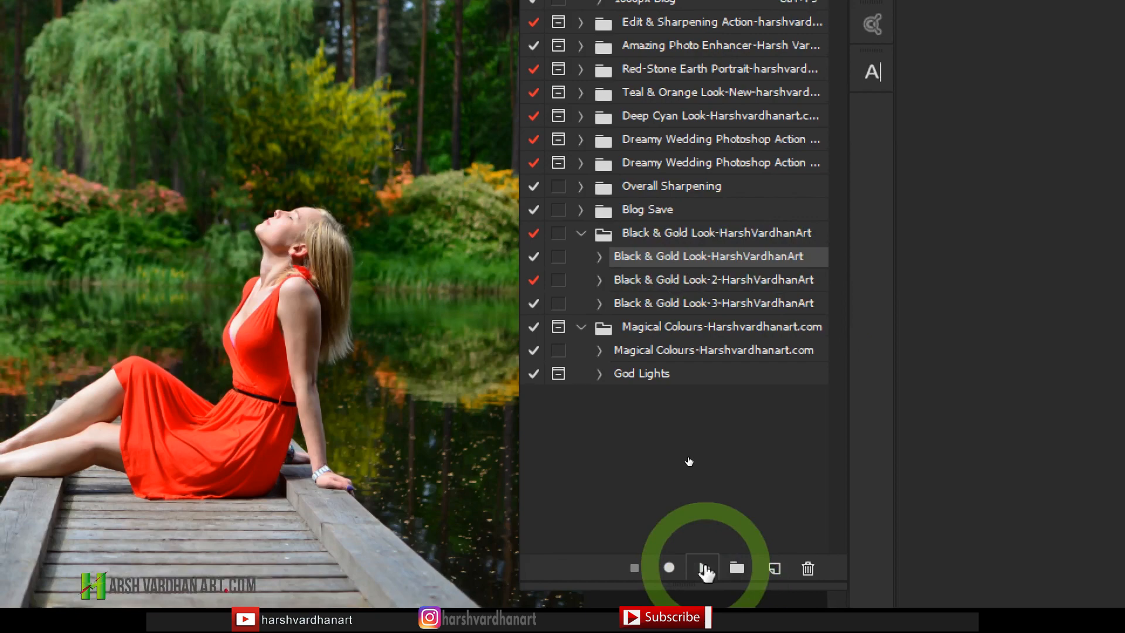
pyautogui.press('super+minus')
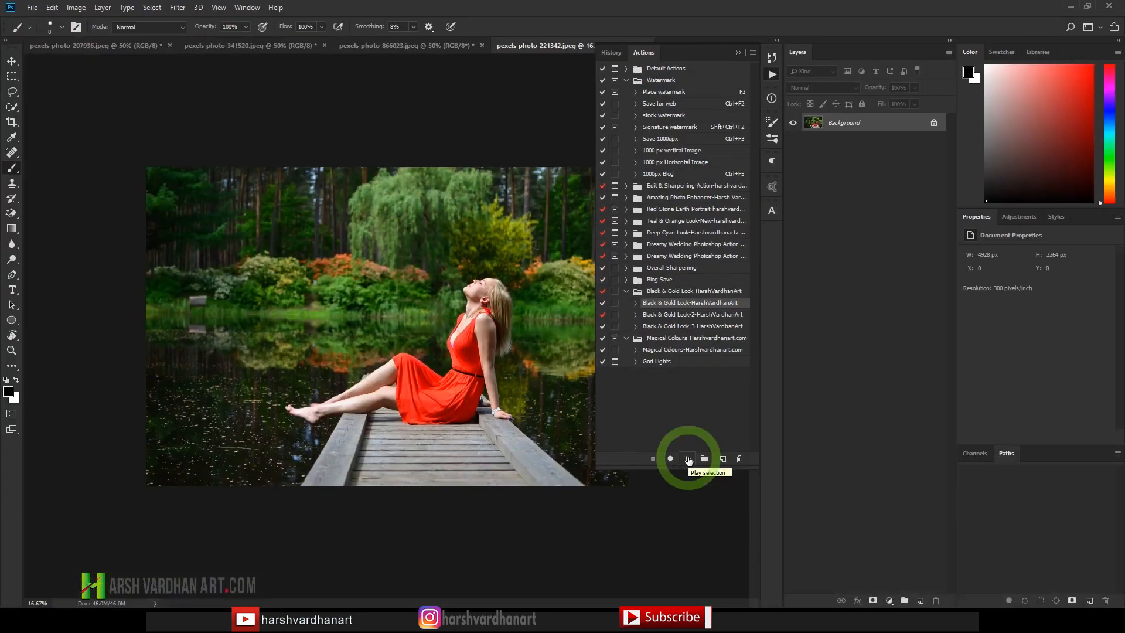
pyautogui.click(705, 568)
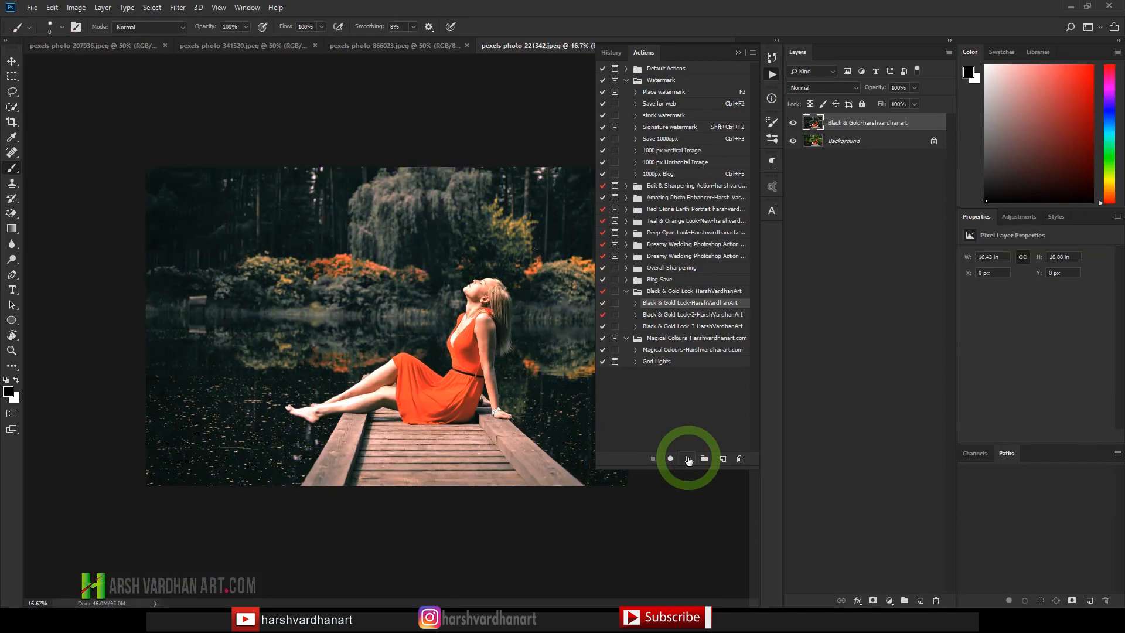
# Step: Compare the lakeside photo before and after by toggling the Black & Gold layer's visibility, and delete that layer
pyautogui.click(769, 78)
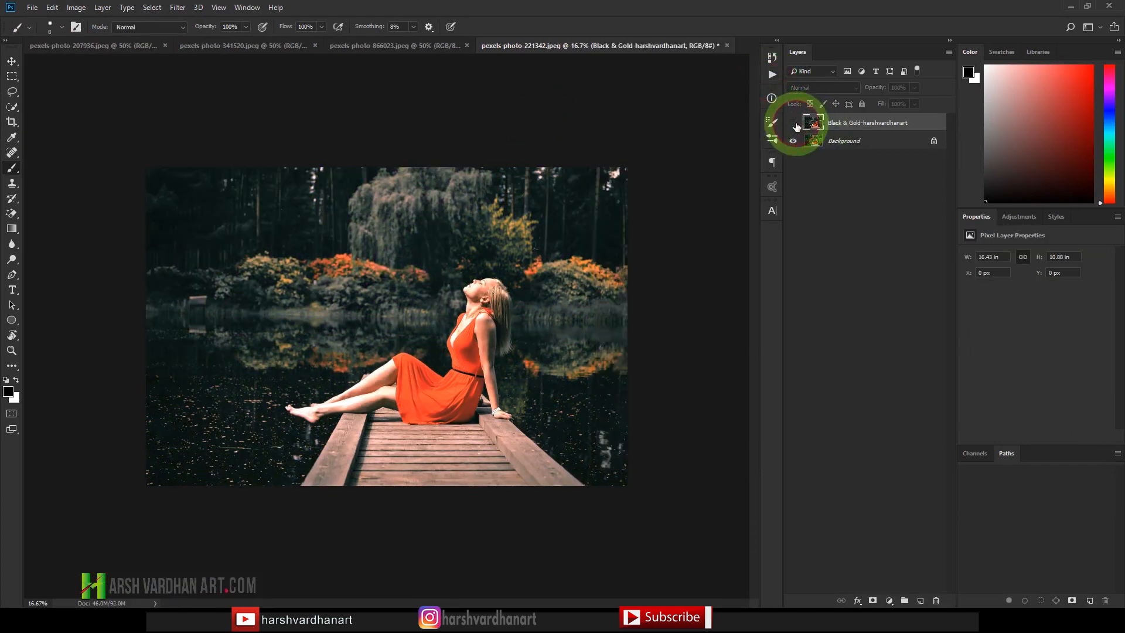
pyautogui.click(794, 123)
pyautogui.click(794, 124)
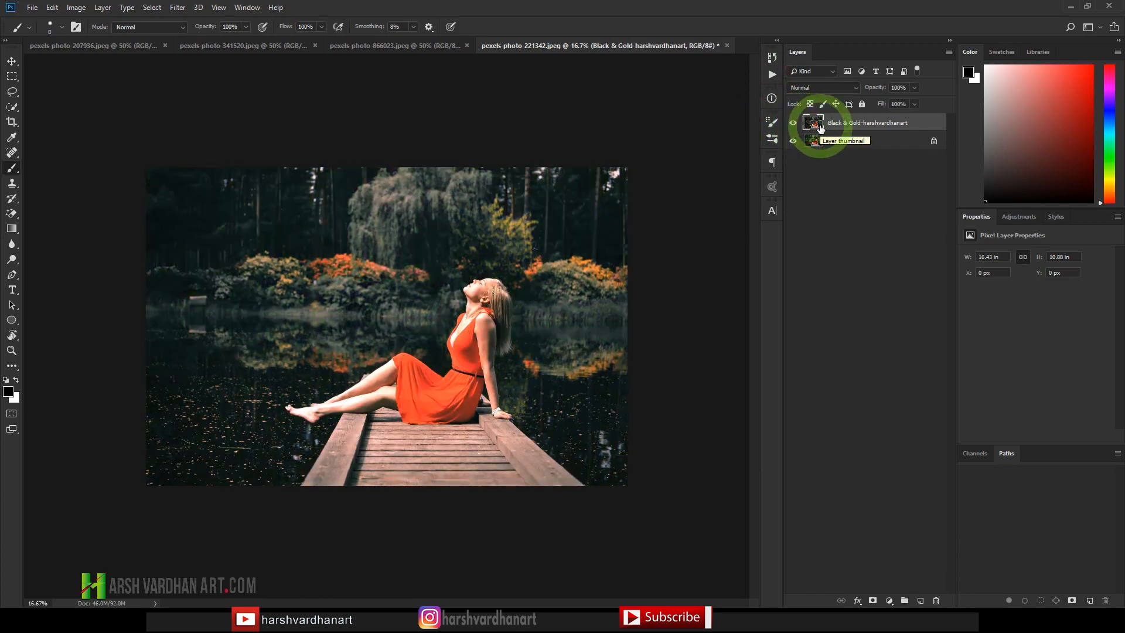
pyautogui.press('Delete')
# Step: Play the Black & Gold Look-2-HarshVardhanArt action on the lakeside photo
pyautogui.click(771, 80)
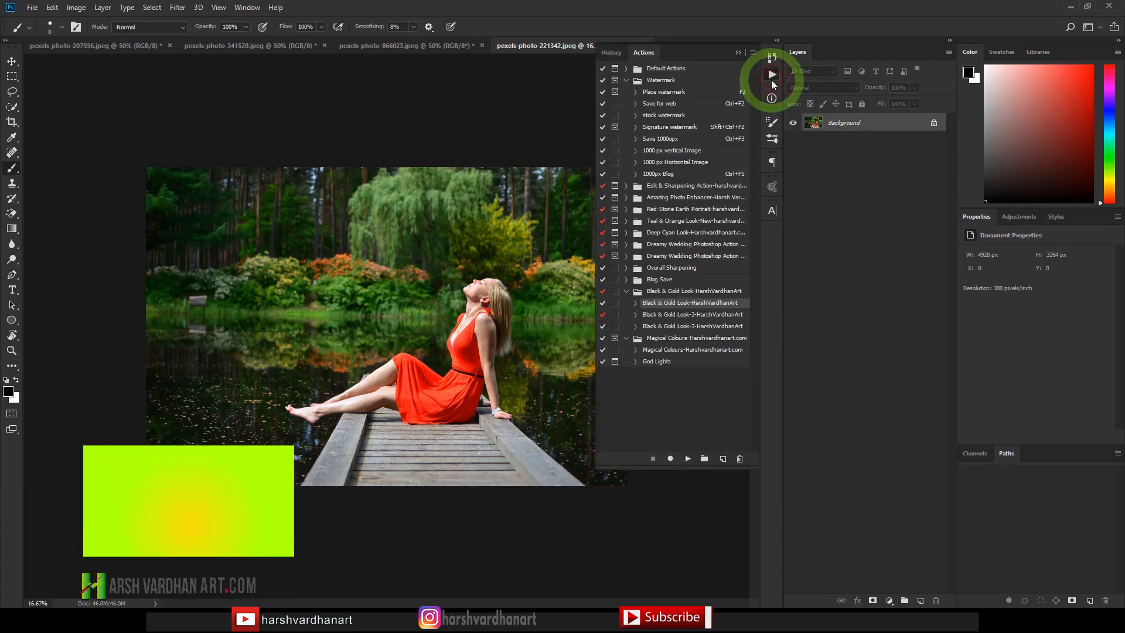
pyautogui.click(683, 314)
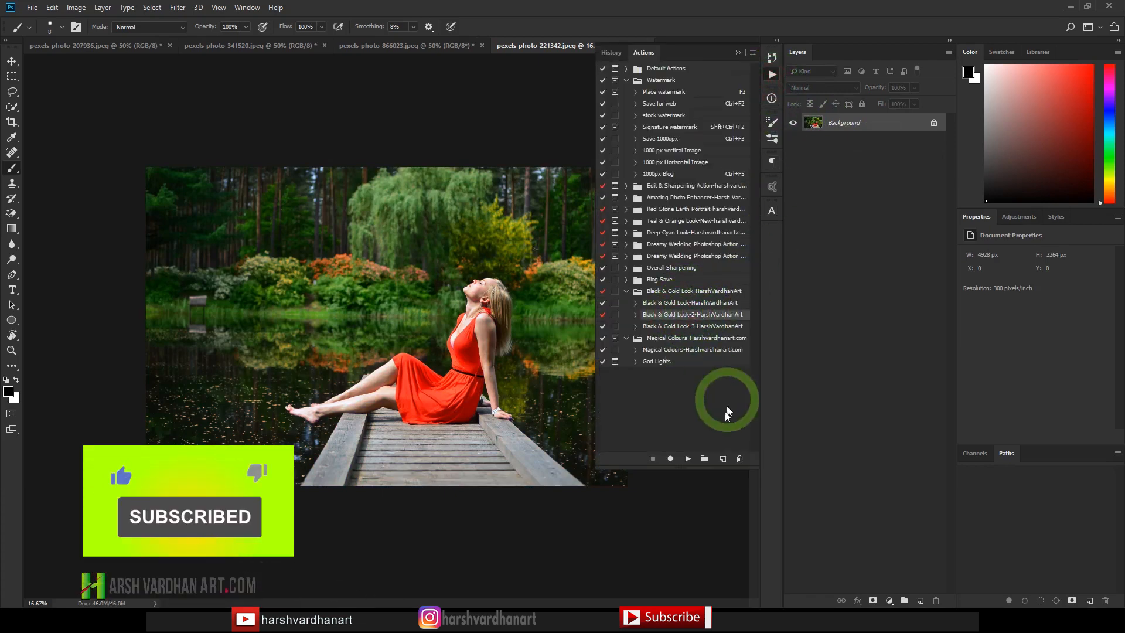
pyautogui.click(688, 458)
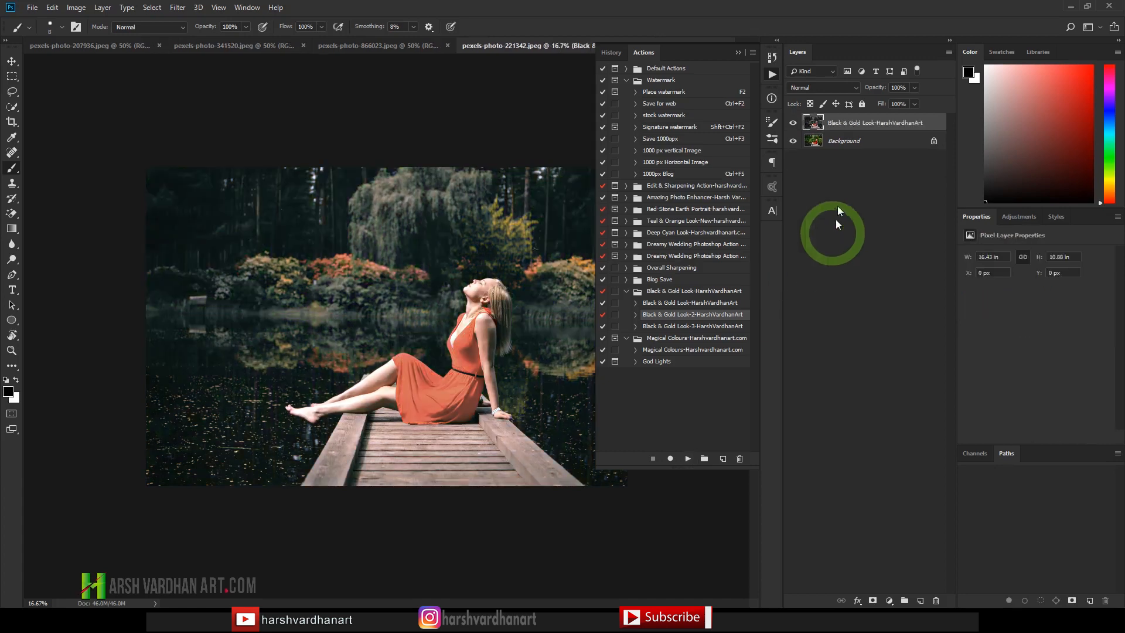
# Step: Hide and show the Look-2 result layer to compare it with the original lakeside photo, and delete the layer
pyautogui.click(794, 124)
pyautogui.click(793, 124)
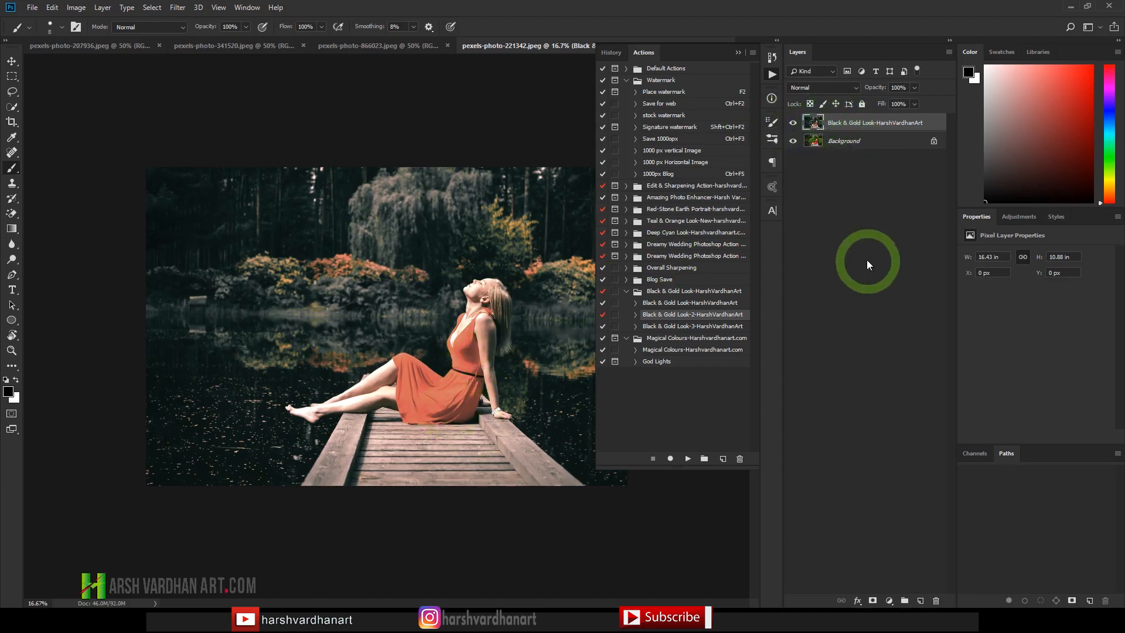
pyautogui.press('Delete')
# Step: Try the Black & Gold Look-3-HarshVardhanArt action on the lakeside photo against the original, and delete its layer
pyautogui.click(662, 326)
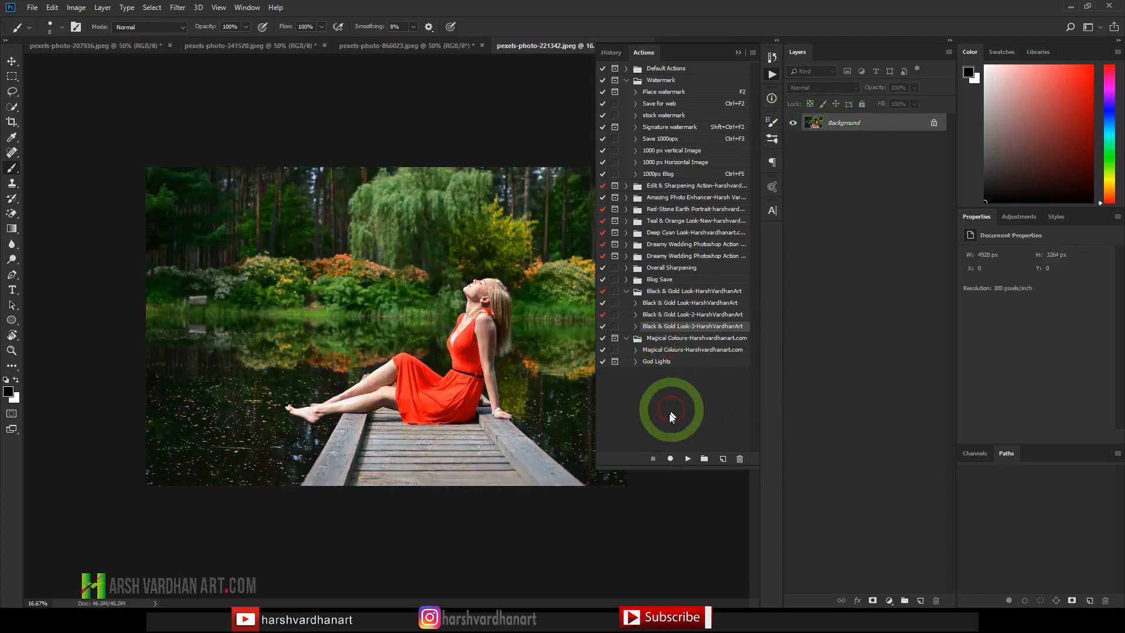
pyautogui.click(688, 459)
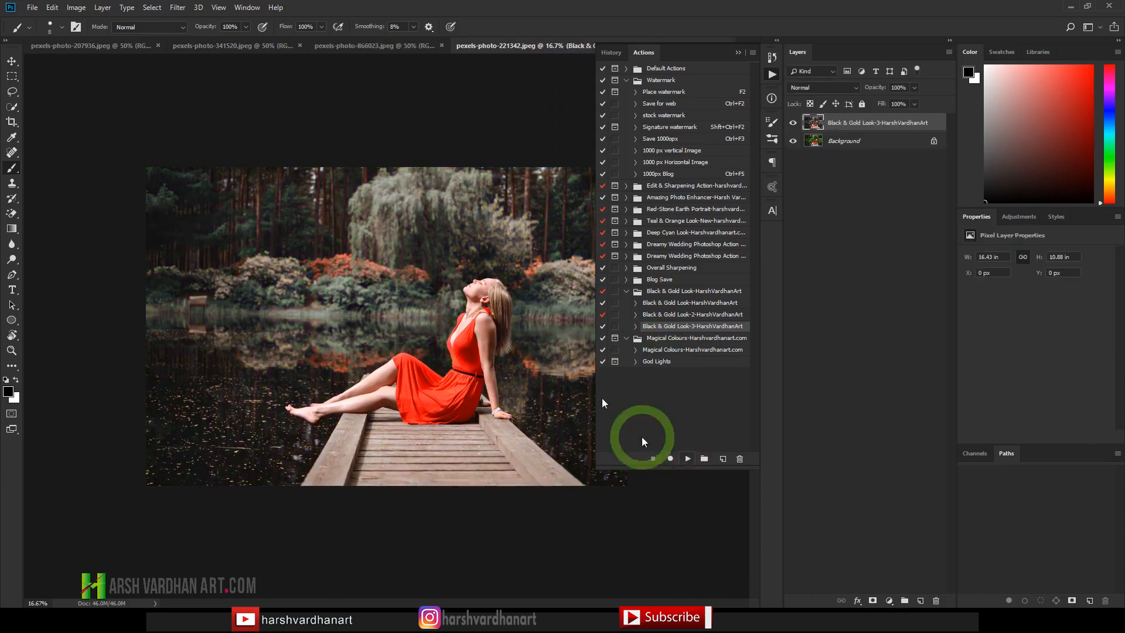
pyautogui.click(794, 125)
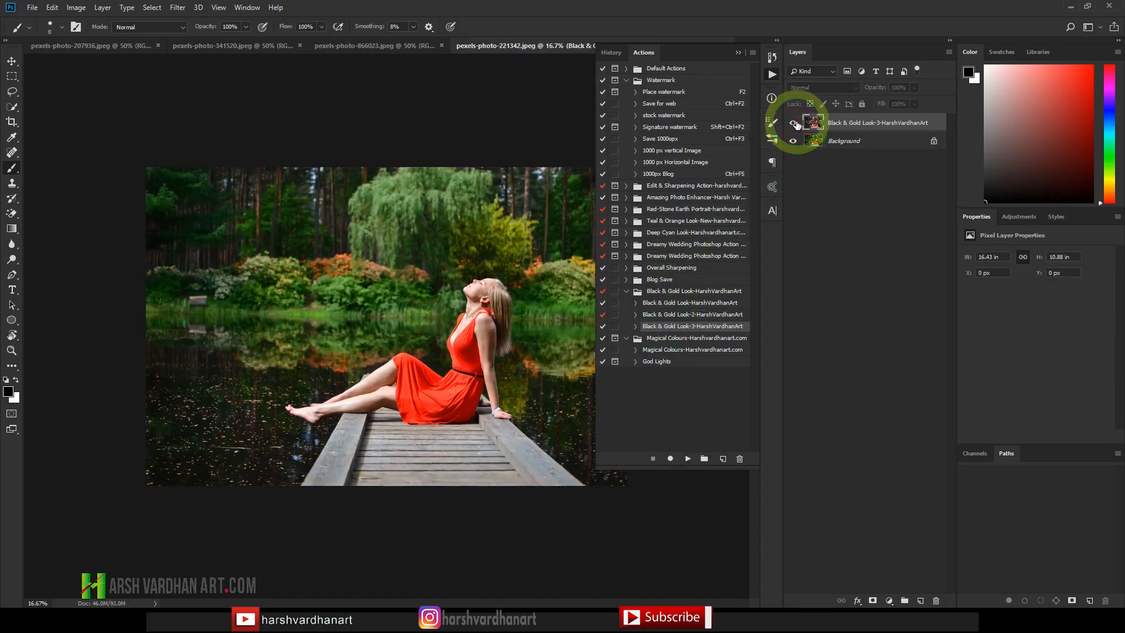
pyautogui.click(794, 124)
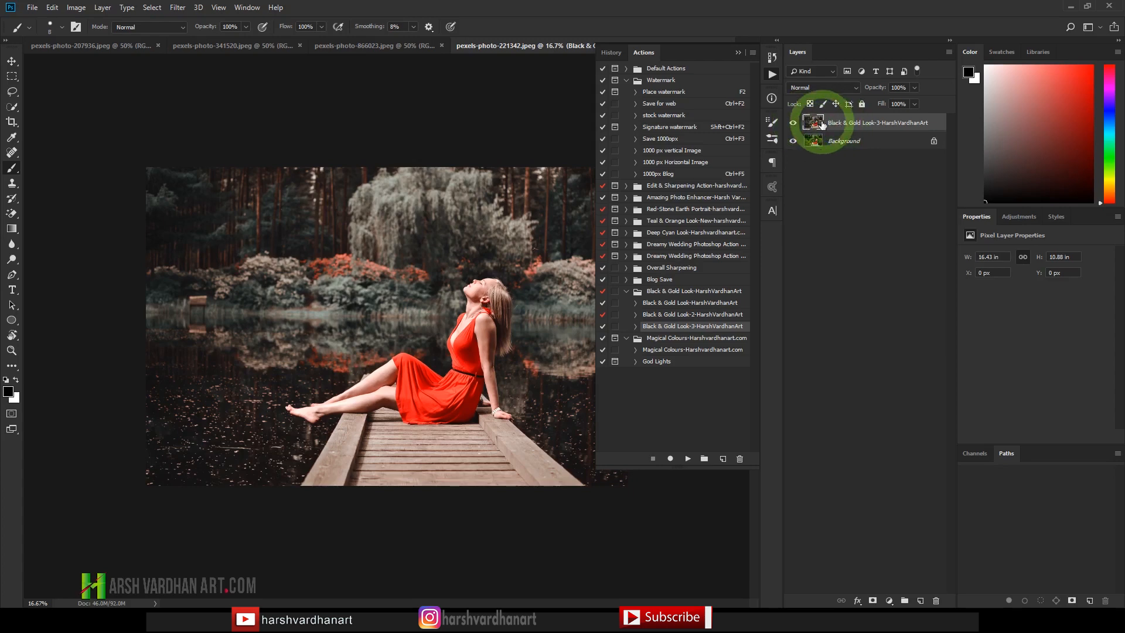
pyautogui.press('Delete')
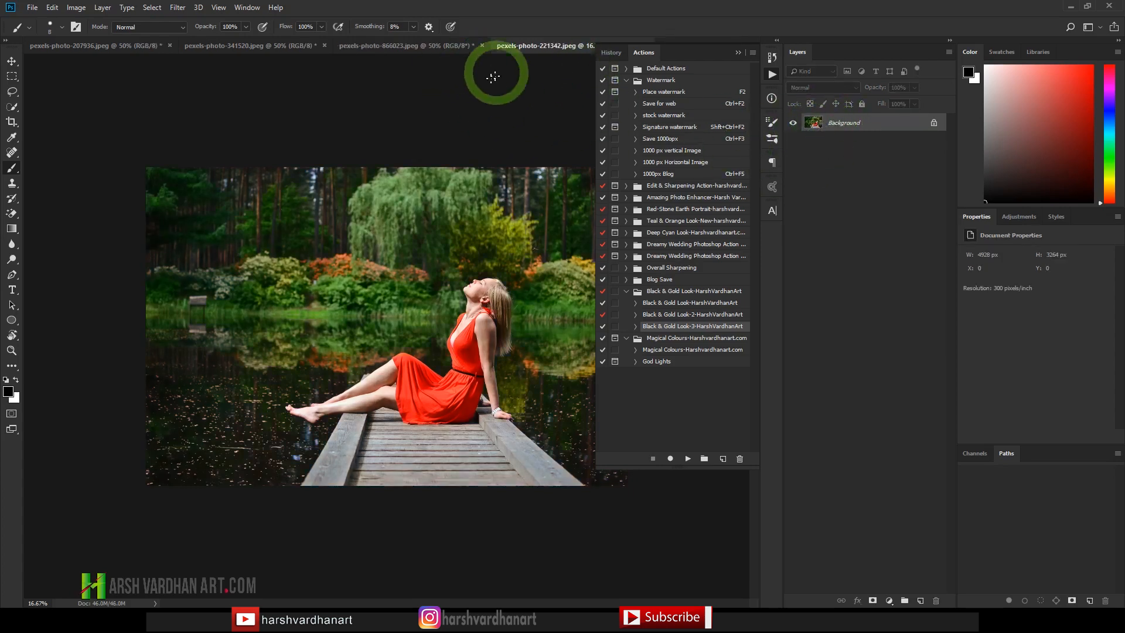
# Step: Play the Black & Gold Look-3 action on pexels-photo-866023.jpeg and toggle the result layer to compare before and after
pyautogui.click(422, 47)
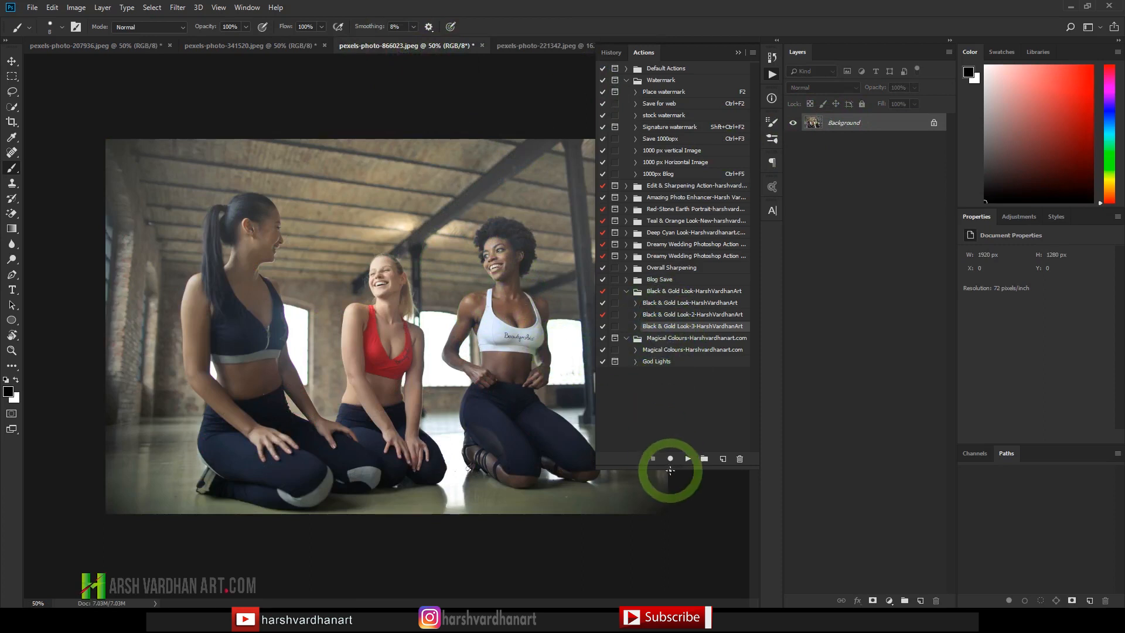
pyautogui.click(688, 460)
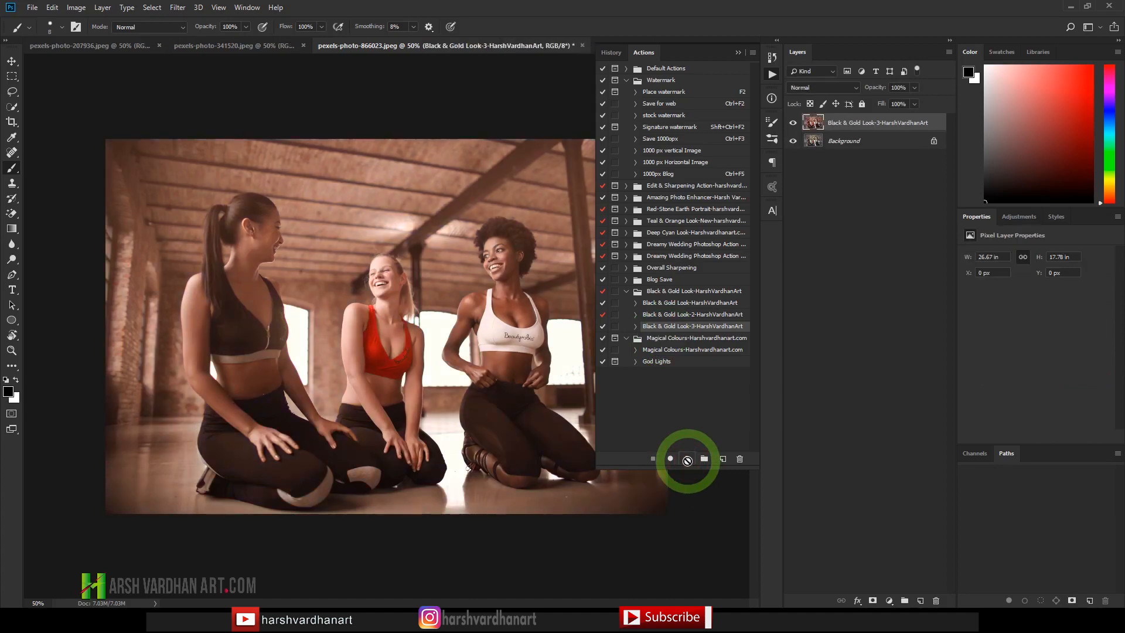
pyautogui.click(792, 127)
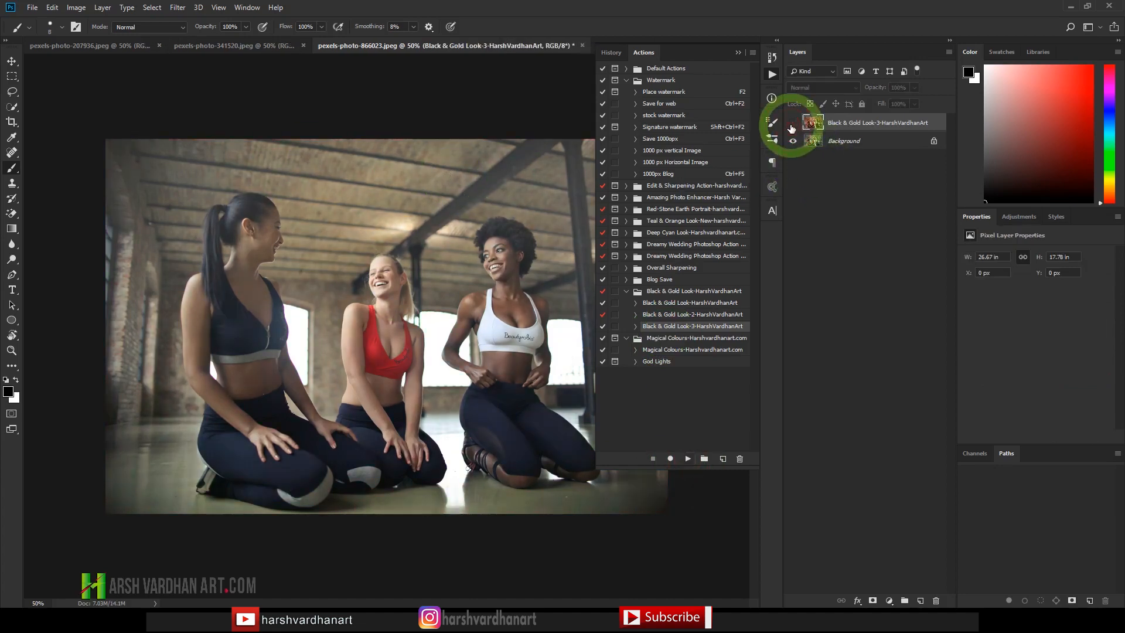
pyautogui.click(772, 74)
pyautogui.click(792, 124)
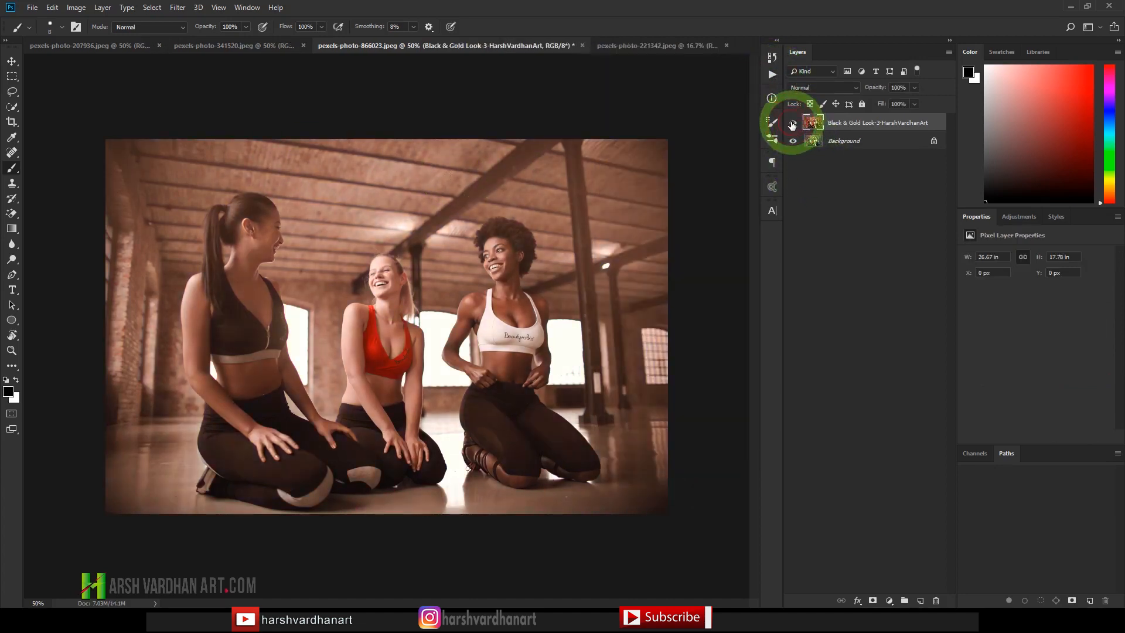
# Step: Delete the Look-3 layer and play the first action, Black & Gold Look-HarshVardhanArt, on the photo of three women kneeling
pyautogui.click(773, 74)
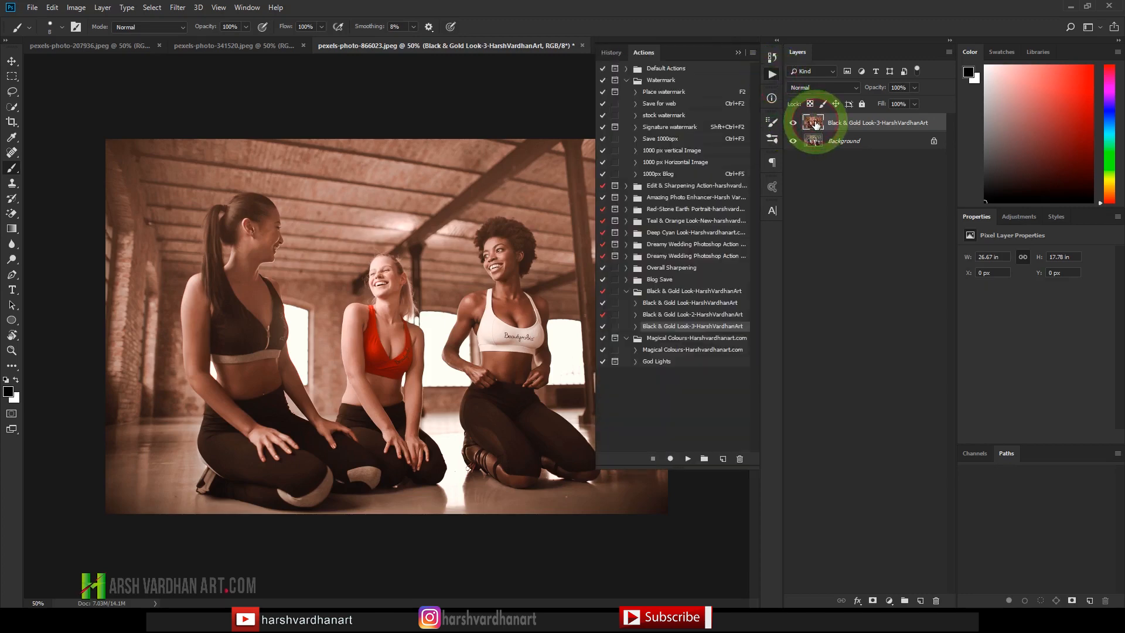
pyautogui.press('Delete')
pyautogui.click(664, 302)
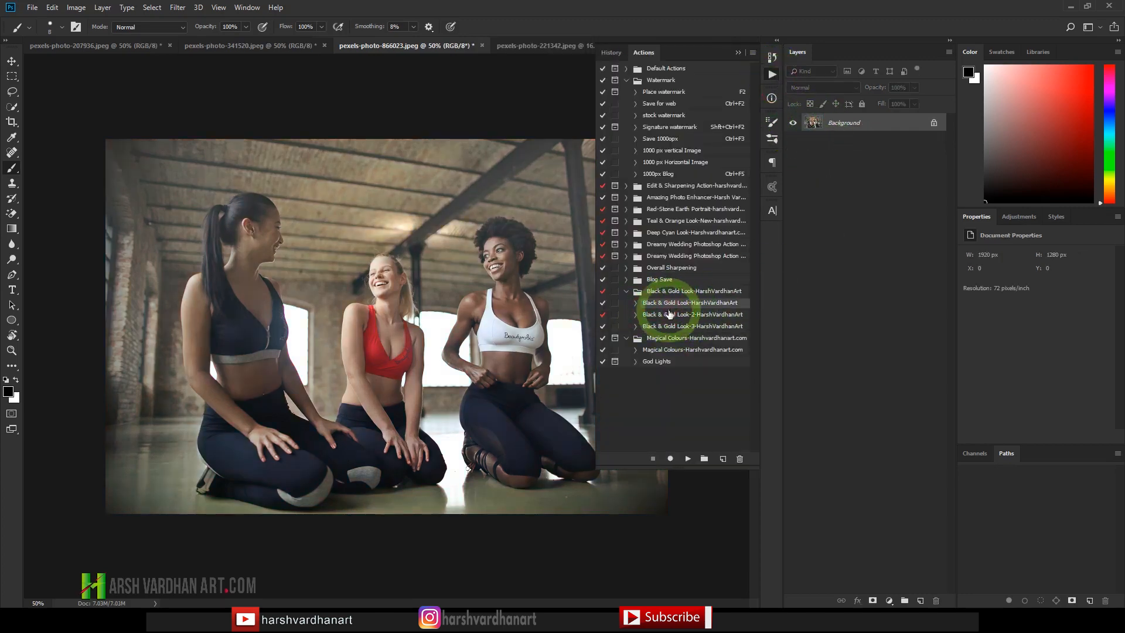
pyautogui.click(687, 458)
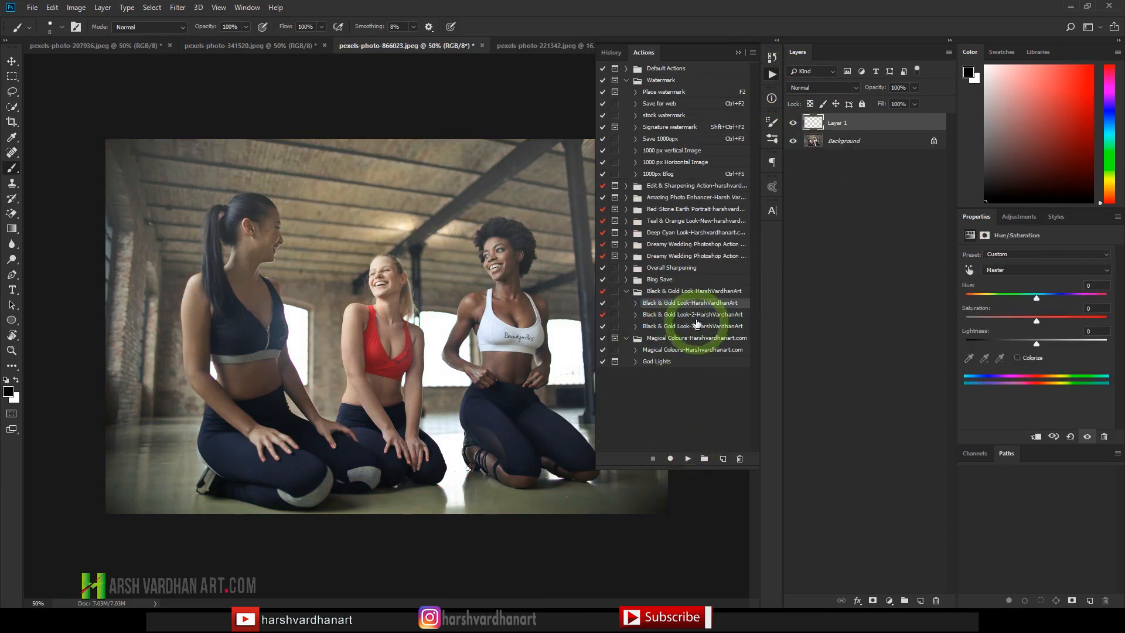
# Step: Compare the Black & Gold layer with the original photo of the three kneeling women, and delete the layer
pyautogui.click(772, 74)
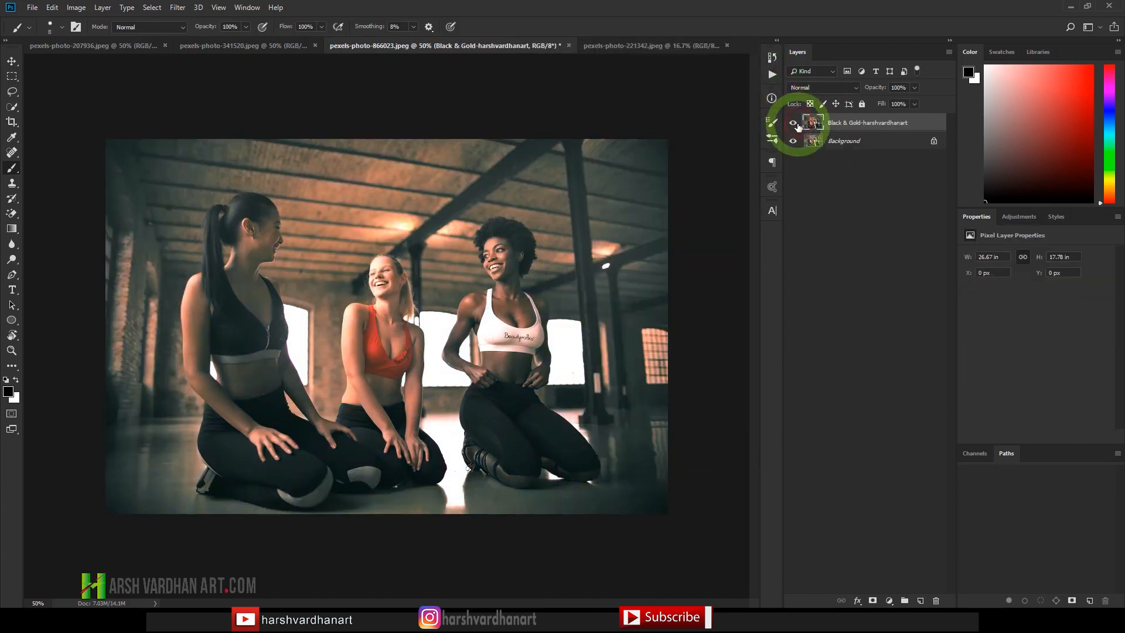
pyautogui.click(794, 124)
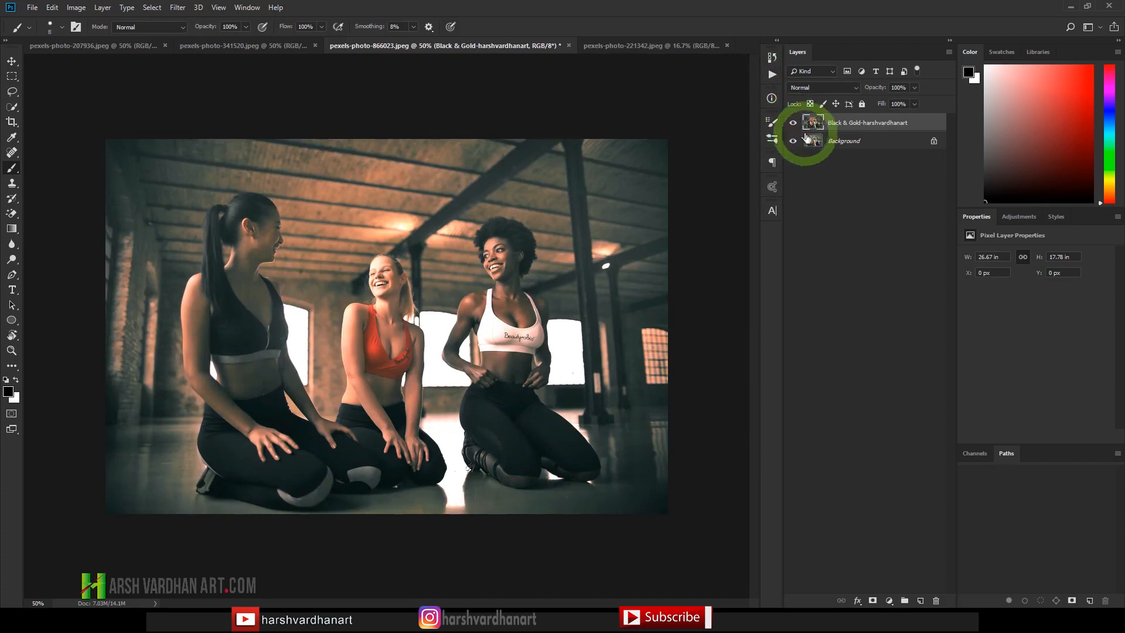
pyautogui.press('Delete')
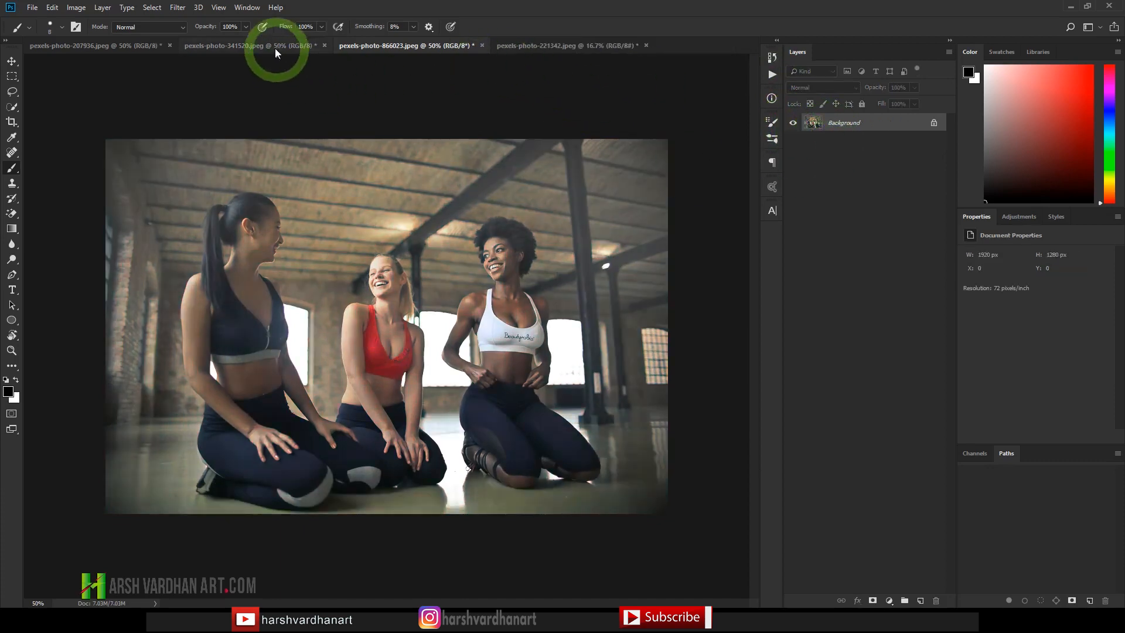
# Step: Play the Black & Gold Look-3 action on the couple's picnic blanket photo, pexels-photo-341520.jpeg
pyautogui.click(260, 50)
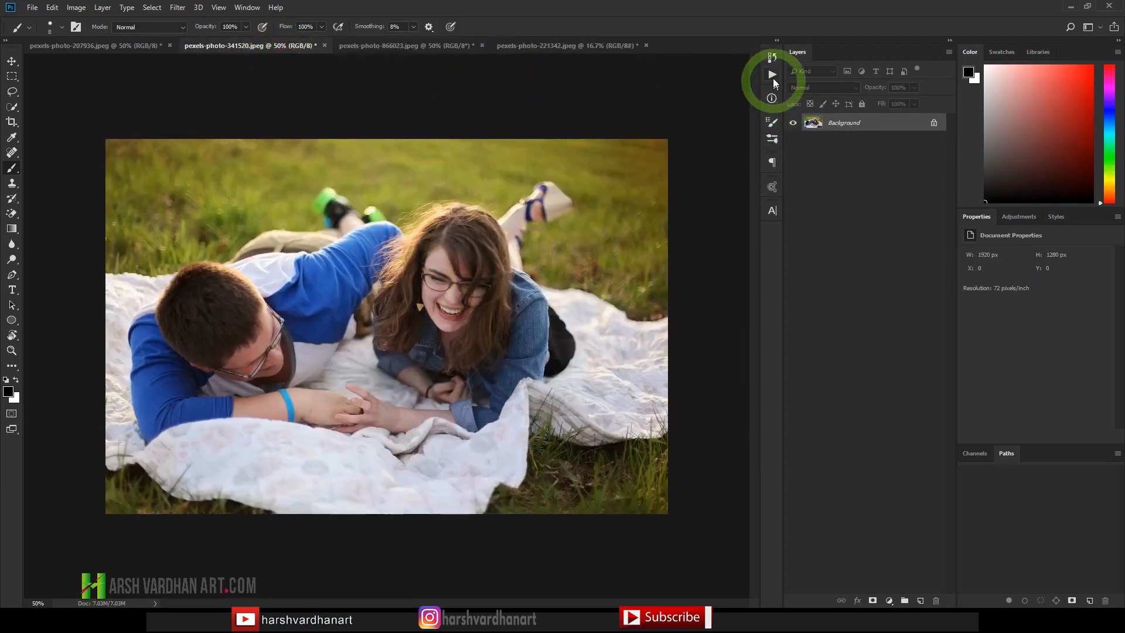
pyautogui.click(772, 74)
pyautogui.click(691, 326)
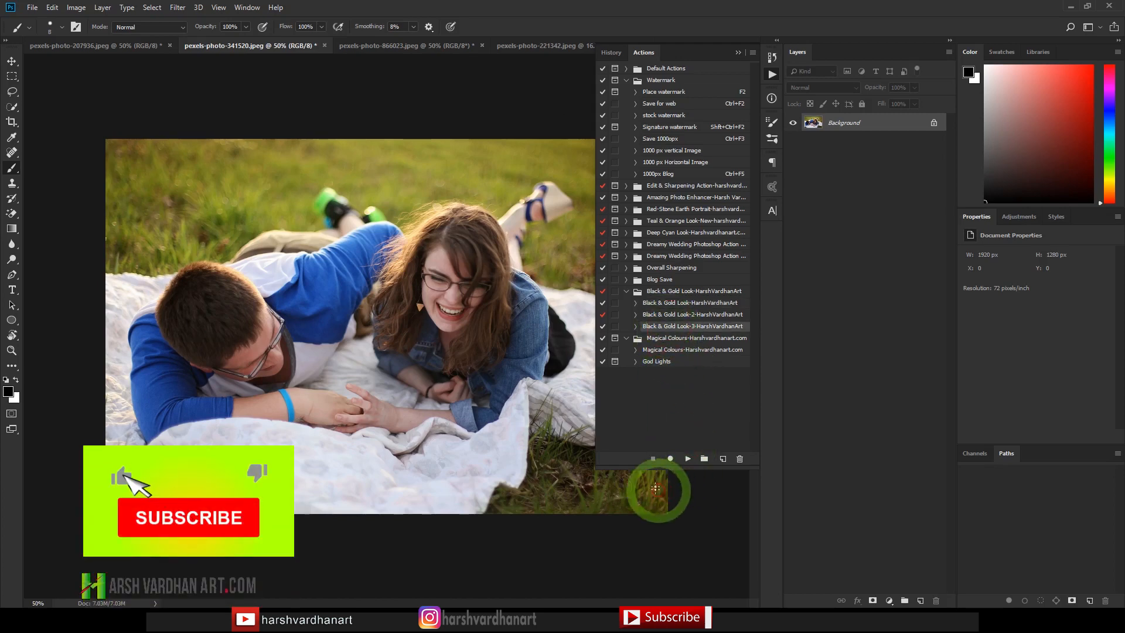
pyautogui.click(688, 460)
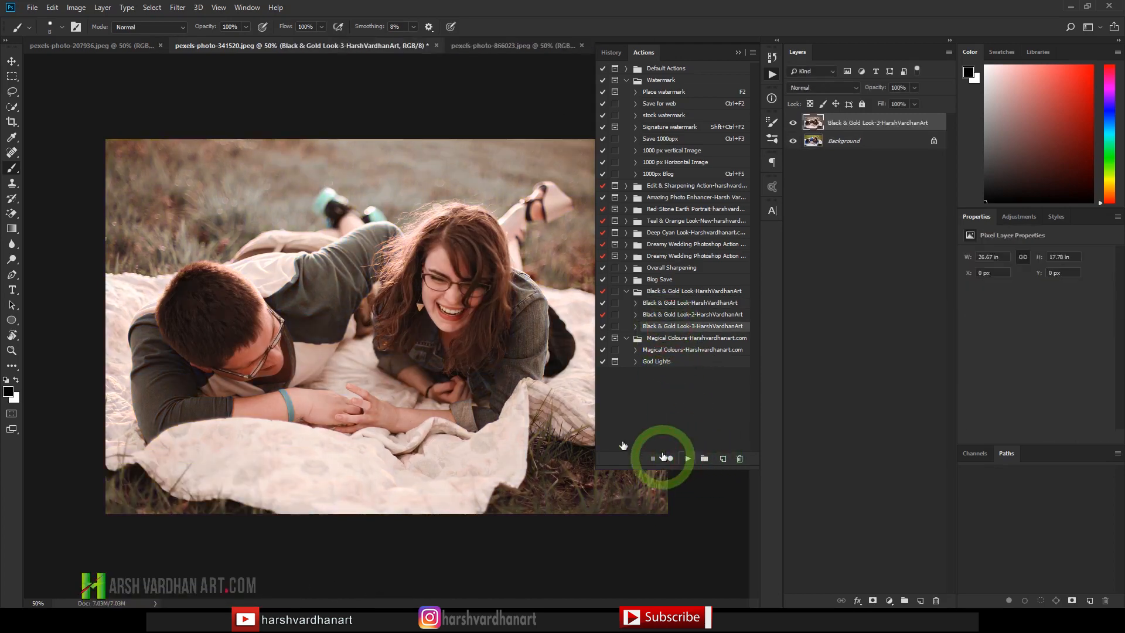
# Step: Toggle the Look-3 layer's visibility to compare the couple's photo before and after, and delete the layer
pyautogui.click(772, 74)
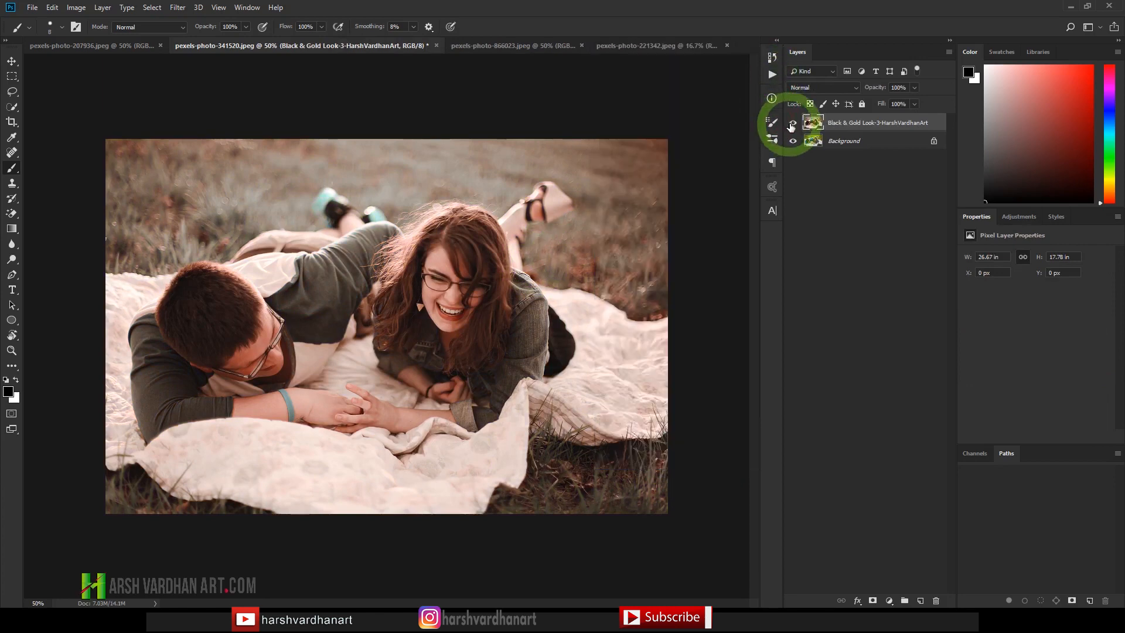
pyautogui.click(793, 124)
pyautogui.click(792, 123)
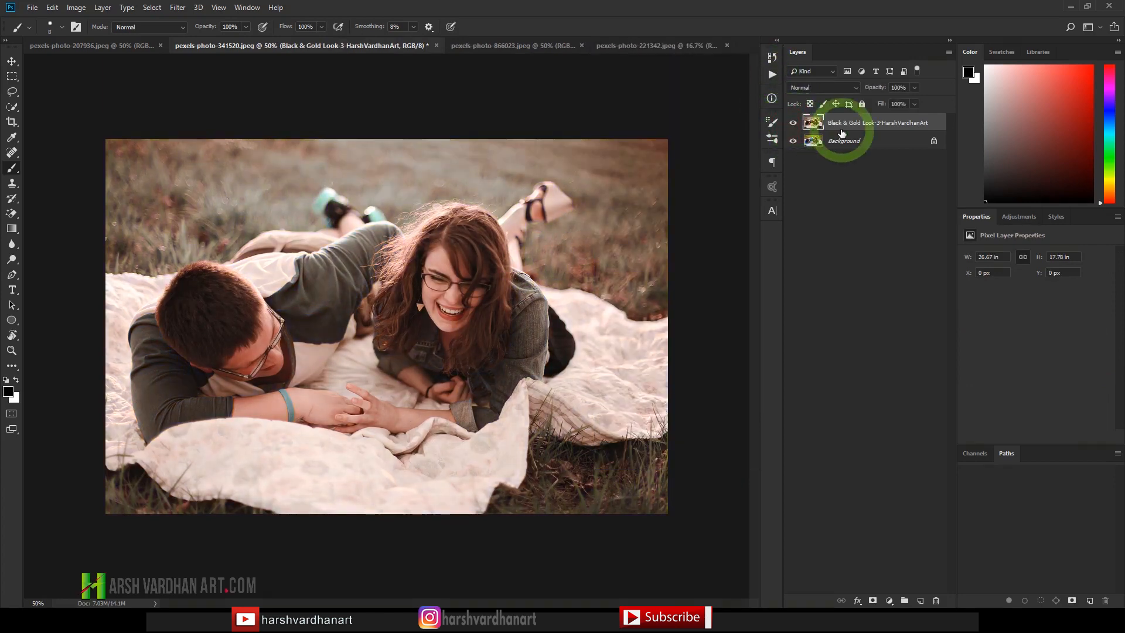
pyautogui.press('Delete')
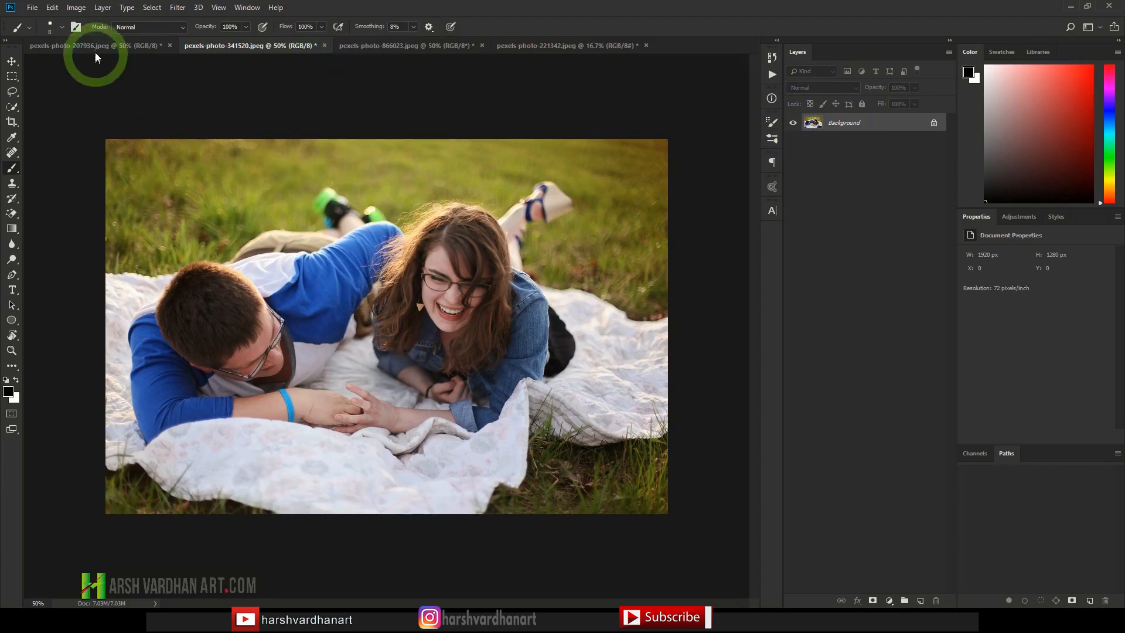
# Step: Play the Black & Gold Look-3 action on pexels-photo-207936.jpeg, the photo of three women lying in the grass
pyautogui.click(98, 47)
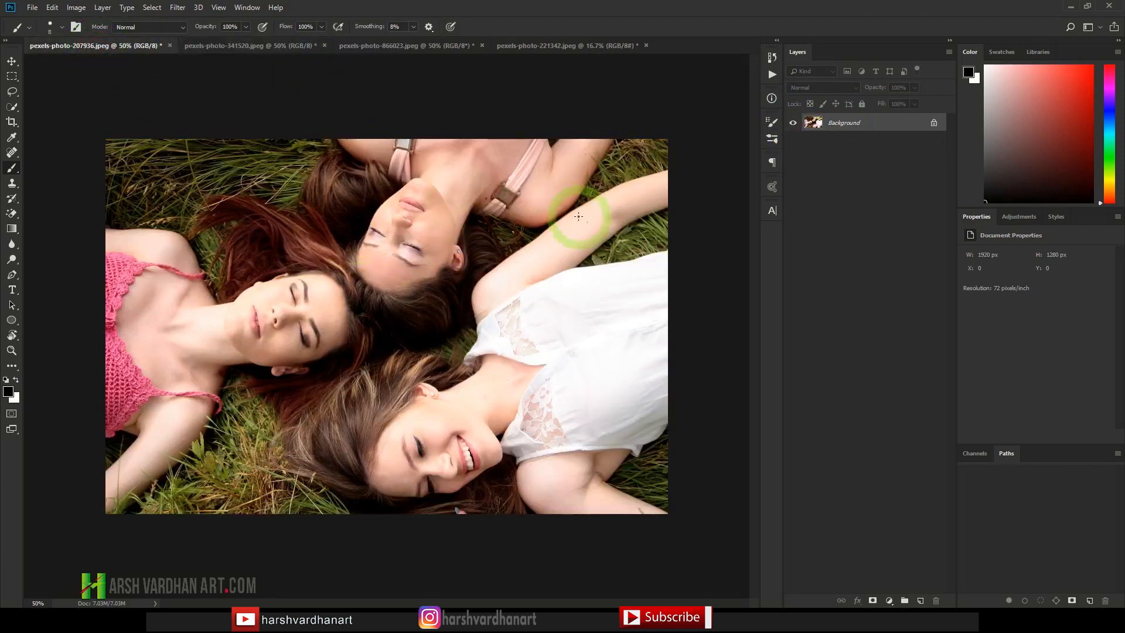
pyautogui.click(771, 75)
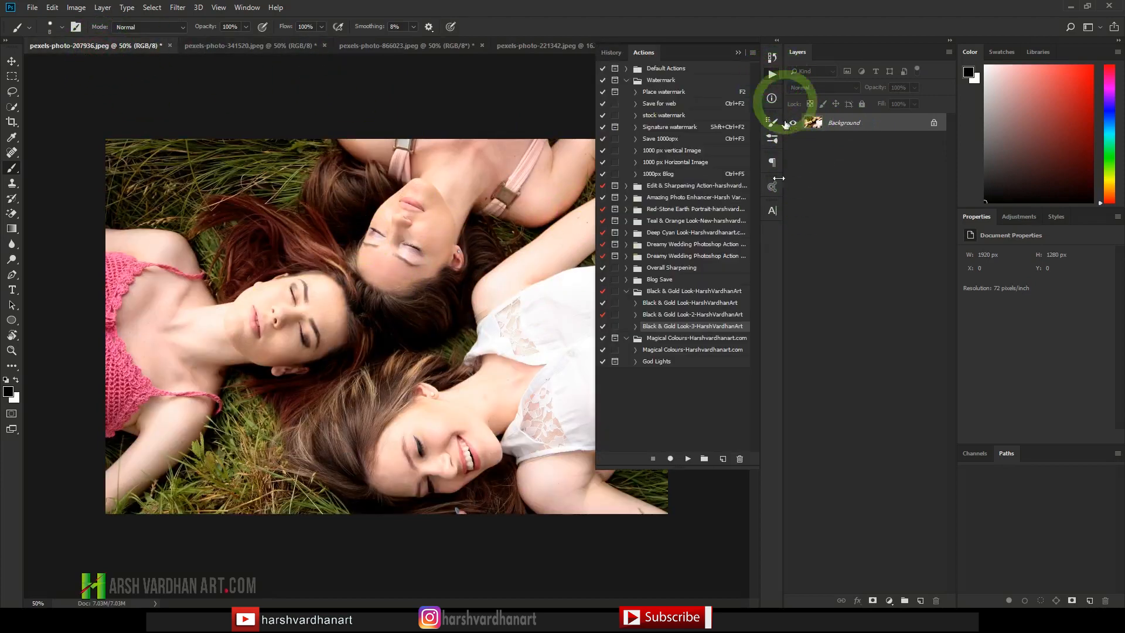
pyautogui.click(688, 459)
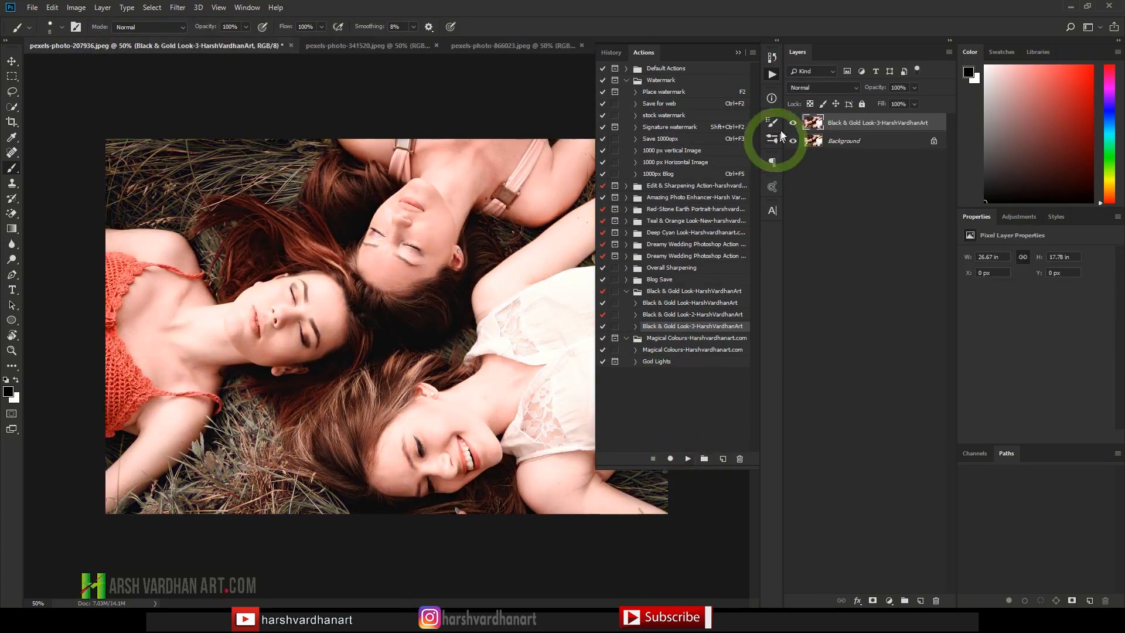
# Step: Compare the photo of the women in the grass with and without its Look-3 layer
pyautogui.click(773, 75)
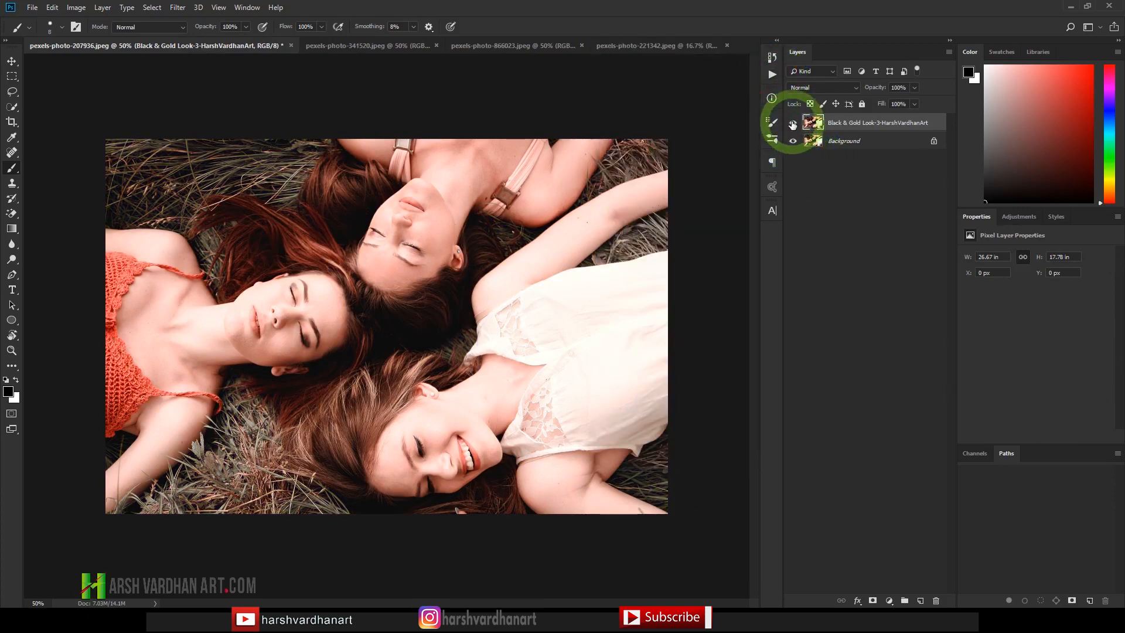
pyautogui.click(793, 123)
pyautogui.click(793, 123)
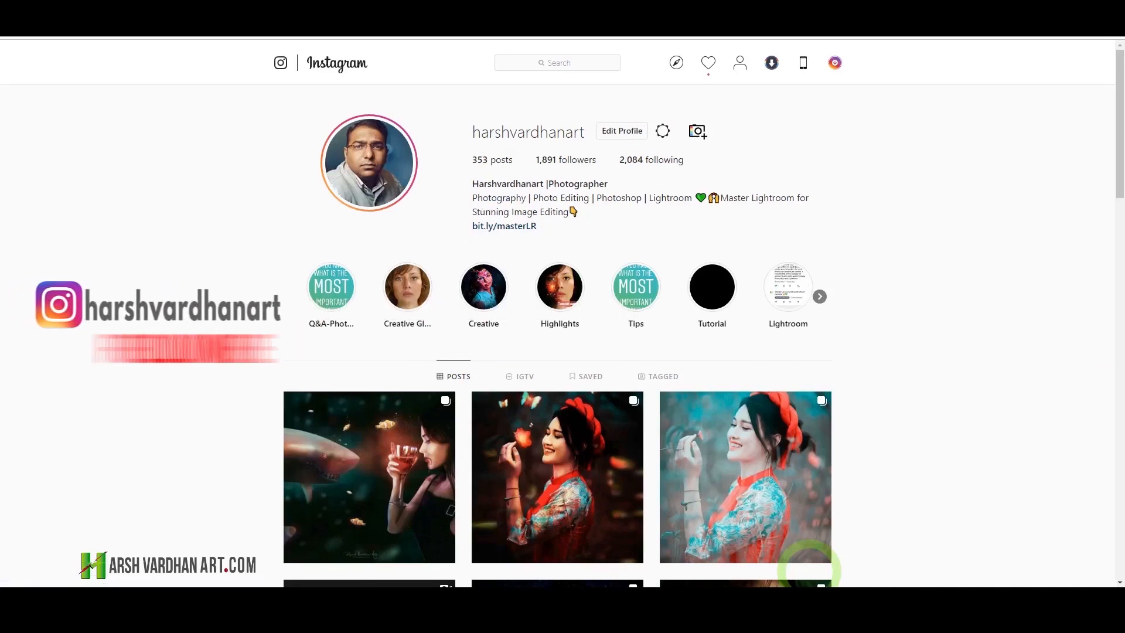
# Step: Browse the posts on the photographer's Instagram profile and go back two slides in the Q&A-Photography story highlight
pyautogui.scroll(-5, 808, 570)
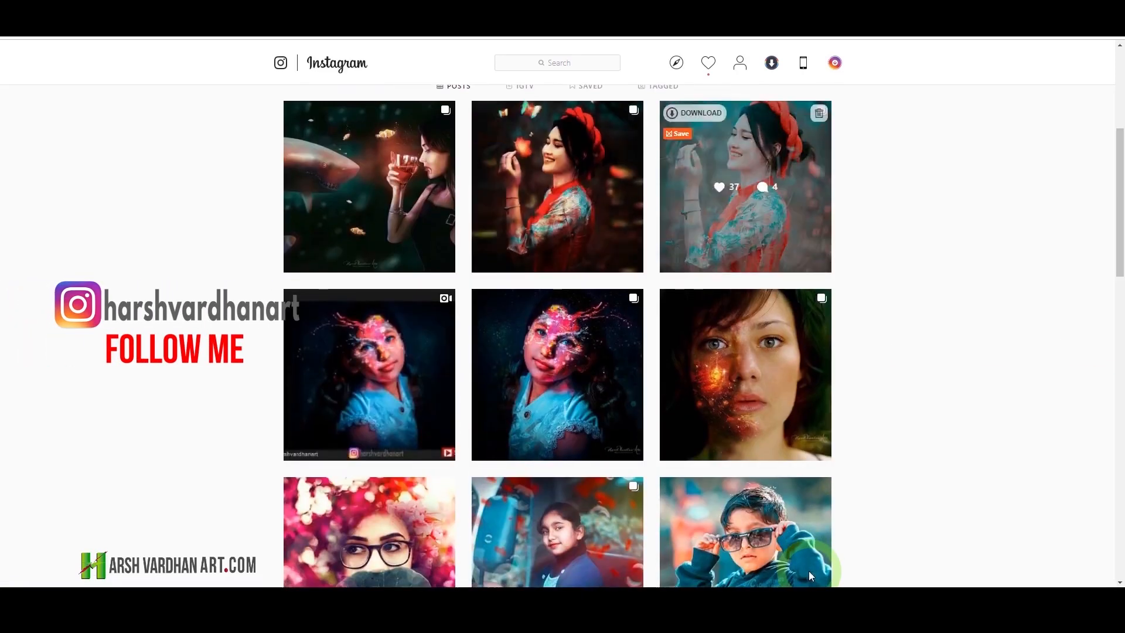
pyautogui.scroll(-3, 808, 571)
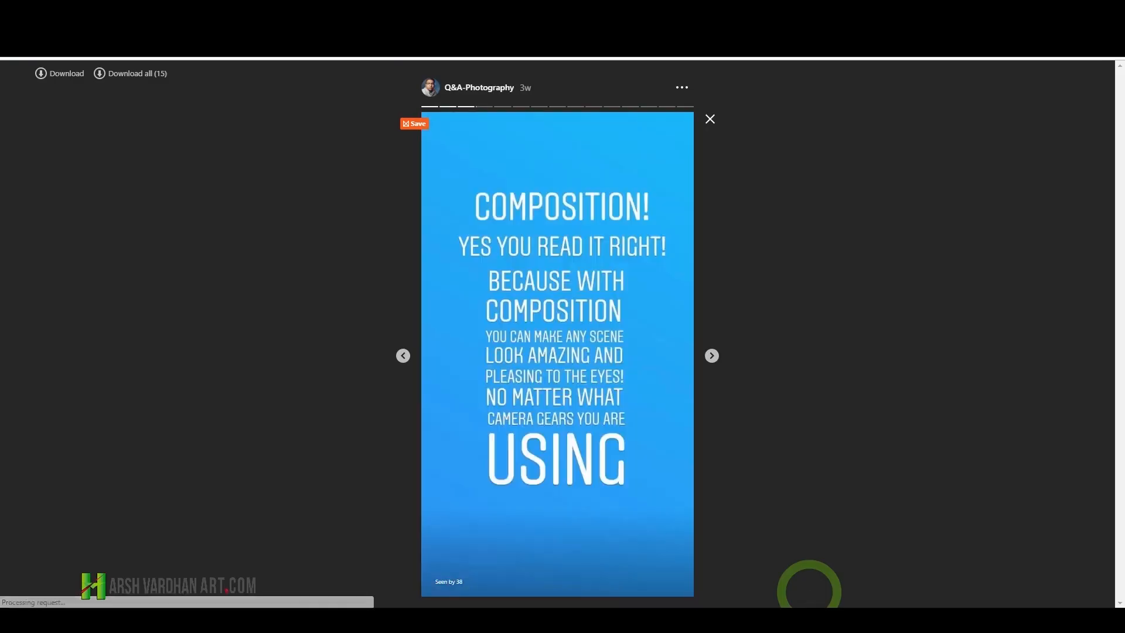
pyautogui.press('Left')
pyautogui.press('Left')
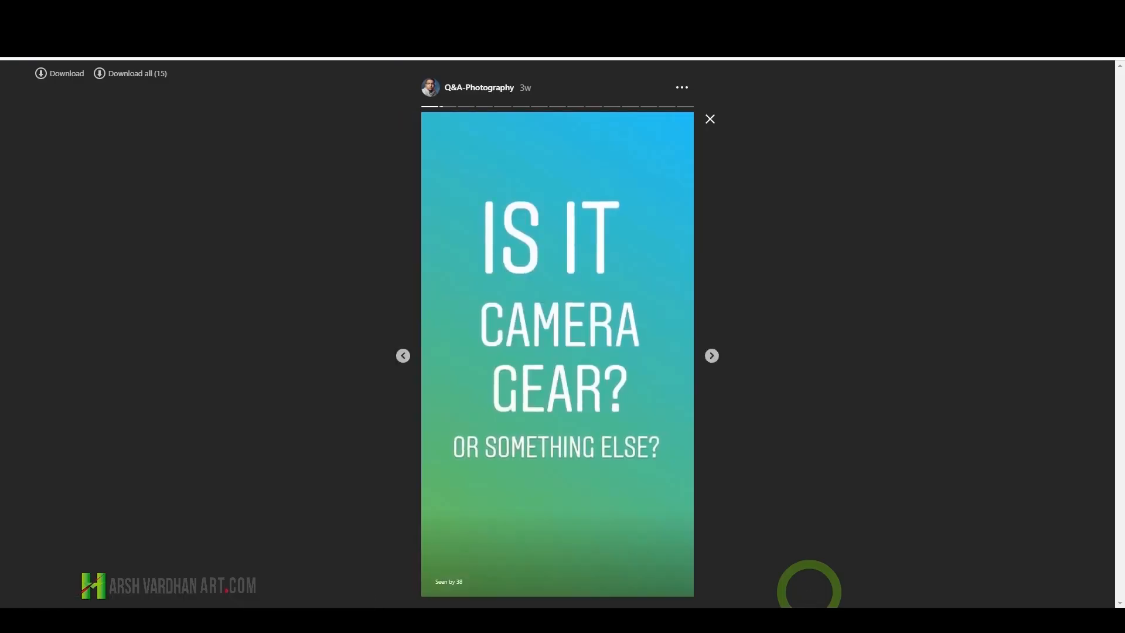
# Step: Go back one more slide in the Q&A-Photography story highlight
pyautogui.press('Left')
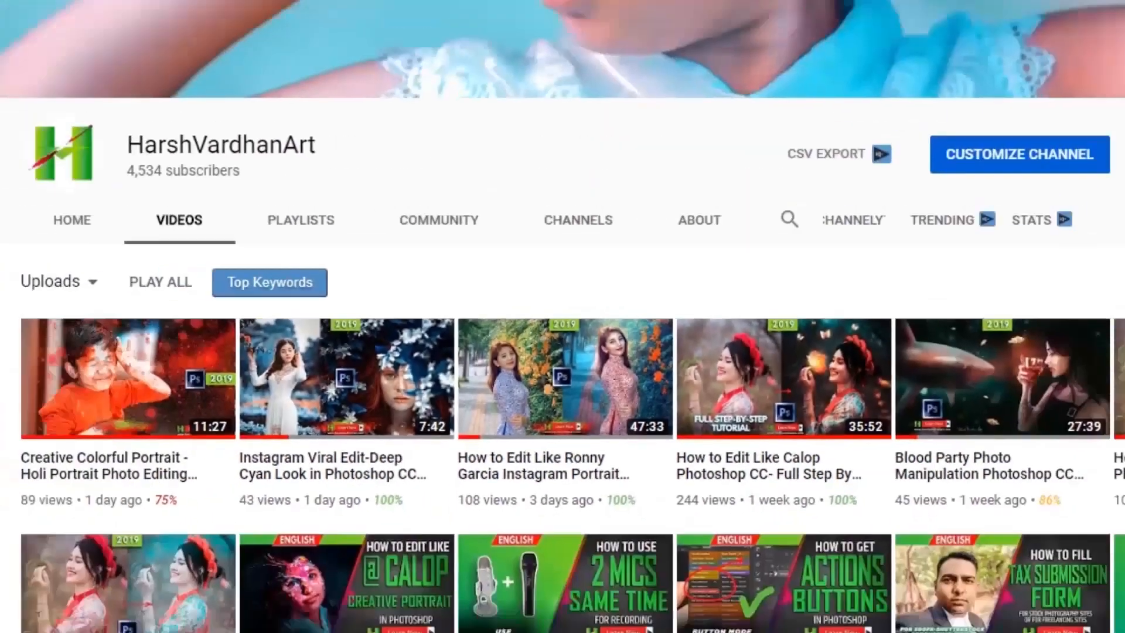
# Step: Switch to the HarshVardhanArt channel on YouTube and look through its uploaded videos down to those about a year old
pyautogui.click(1058, 290)
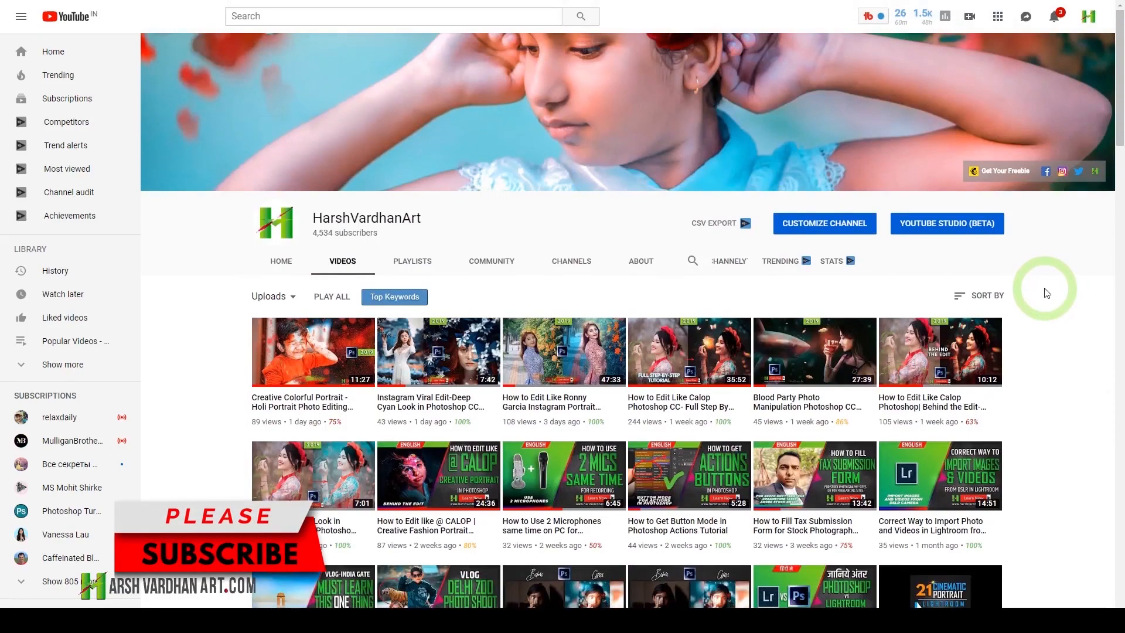
pyautogui.scroll(-4, 1047, 292)
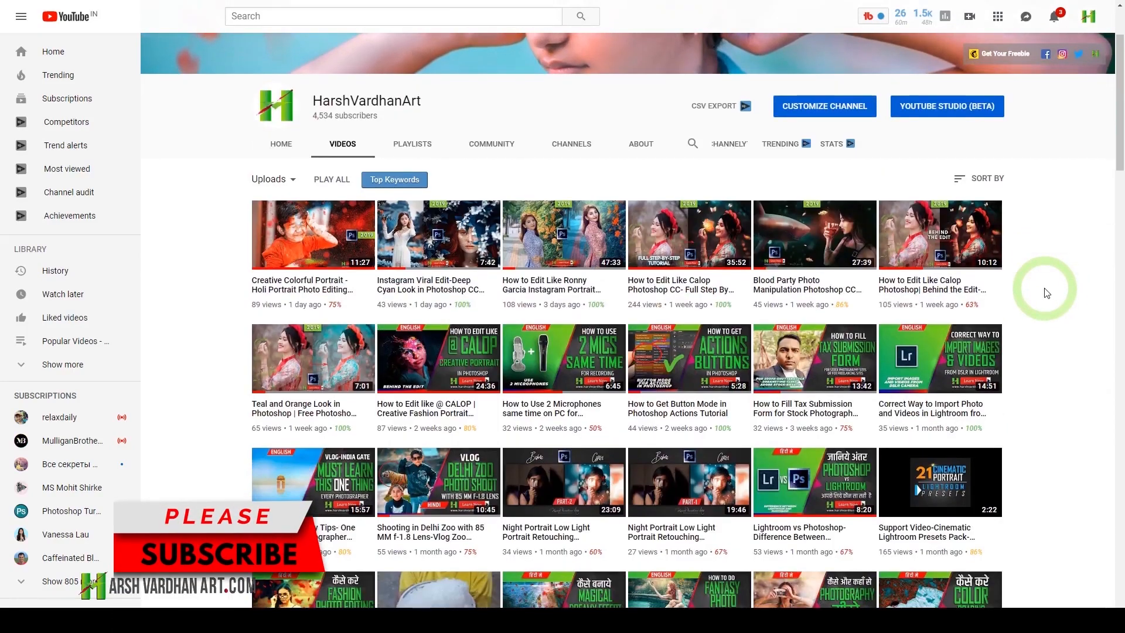
pyautogui.scroll(-2, 1047, 291)
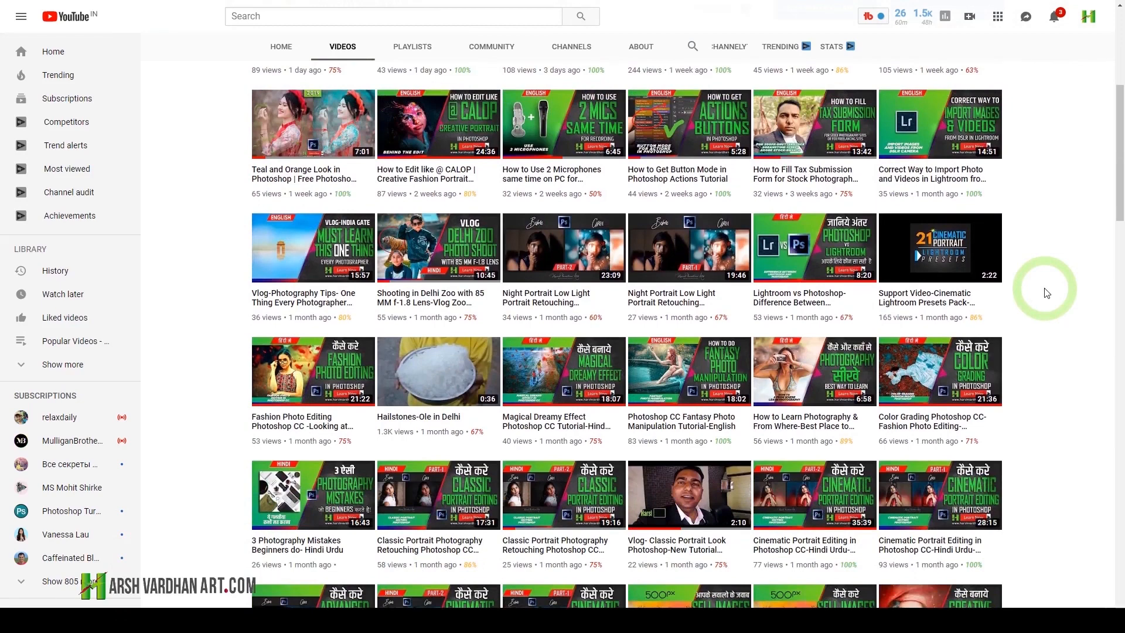
pyautogui.scroll(-3, 1047, 292)
pyautogui.scroll(-4, 1046, 291)
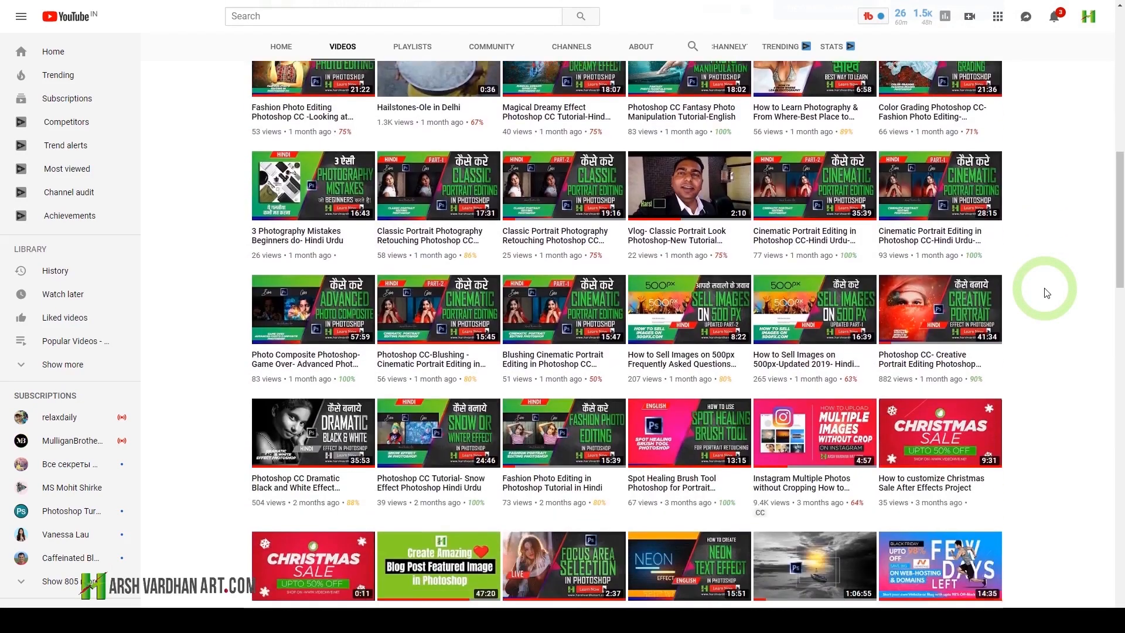
pyautogui.scroll(-2, 1046, 292)
pyautogui.scroll(1, 1046, 292)
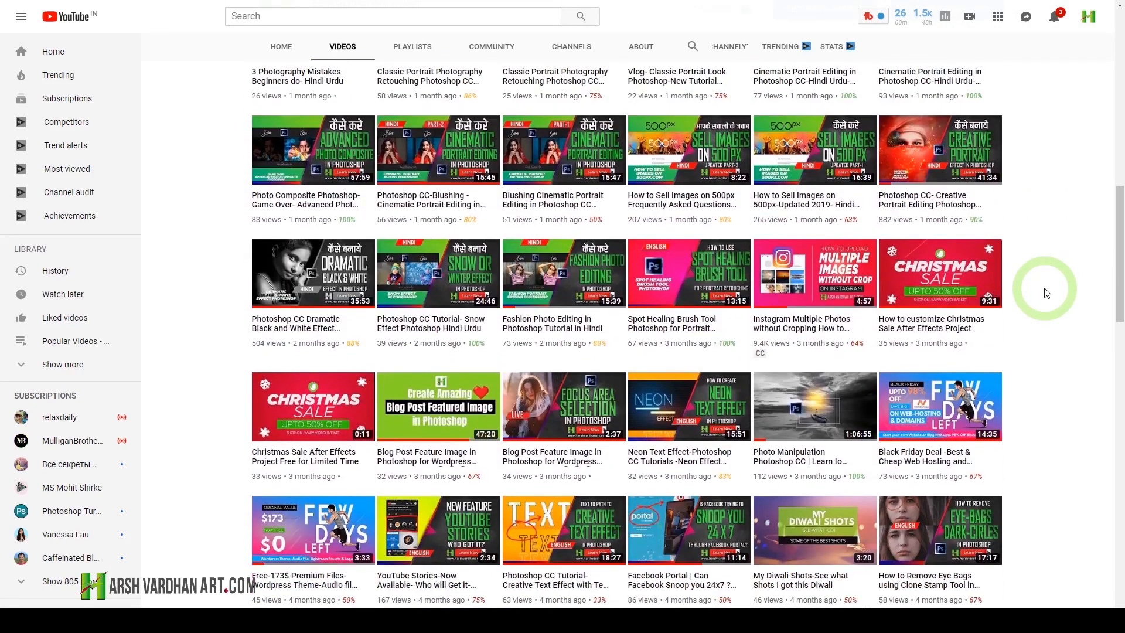
pyautogui.scroll(-2, 1047, 292)
pyautogui.scroll(-2, 1048, 295)
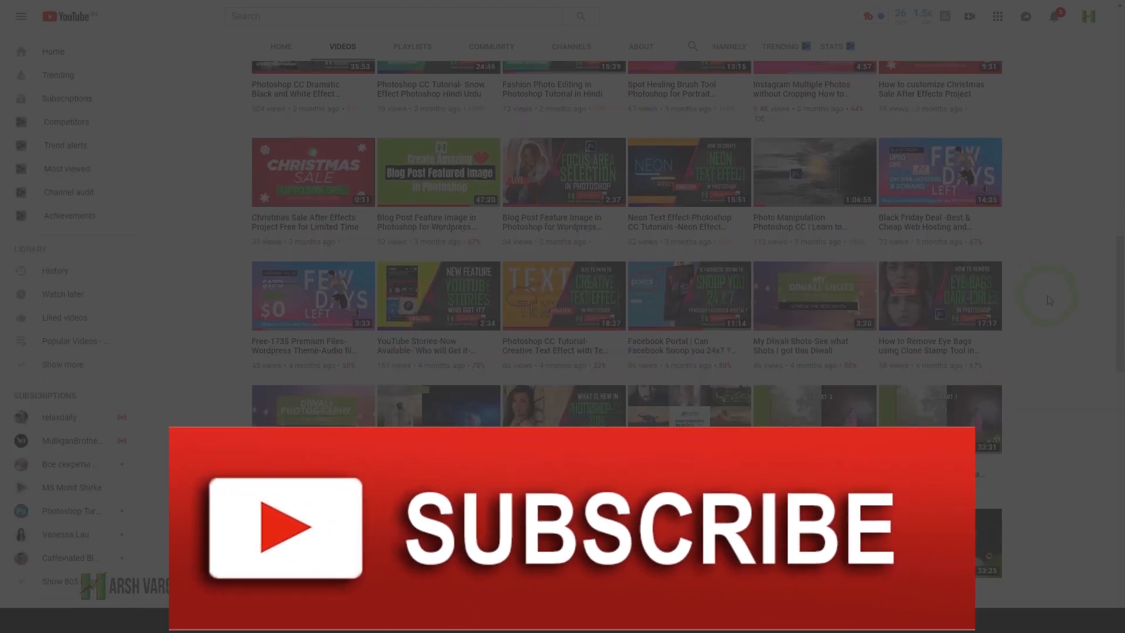
pyautogui.scroll(-1, 1049, 300)
pyautogui.scroll(-2, 1048, 300)
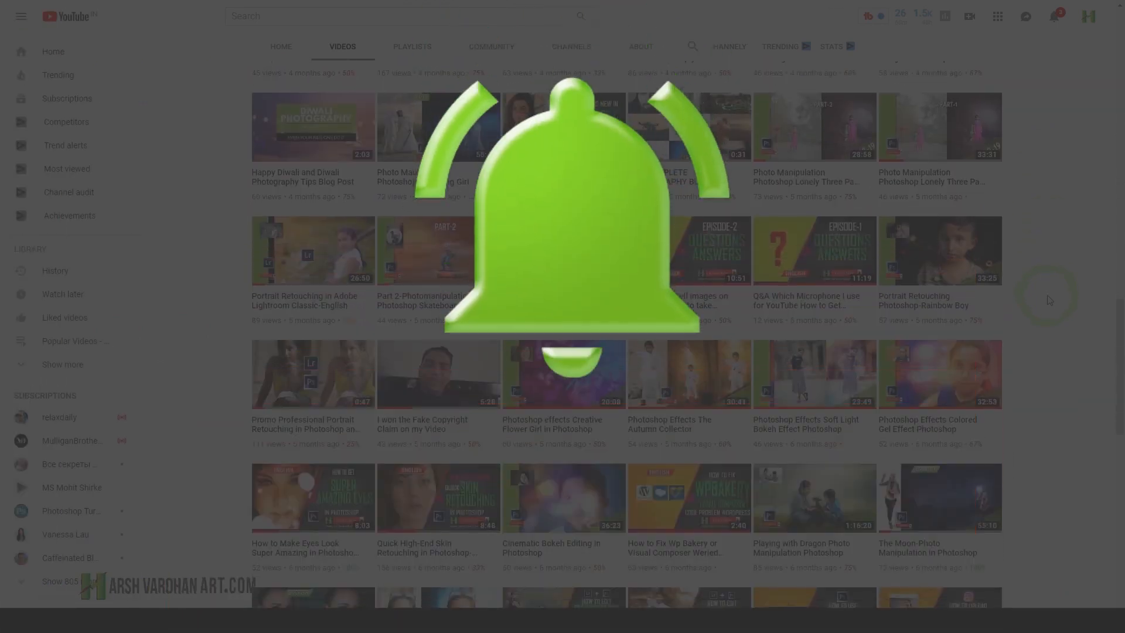
pyautogui.scroll(-2, 1049, 300)
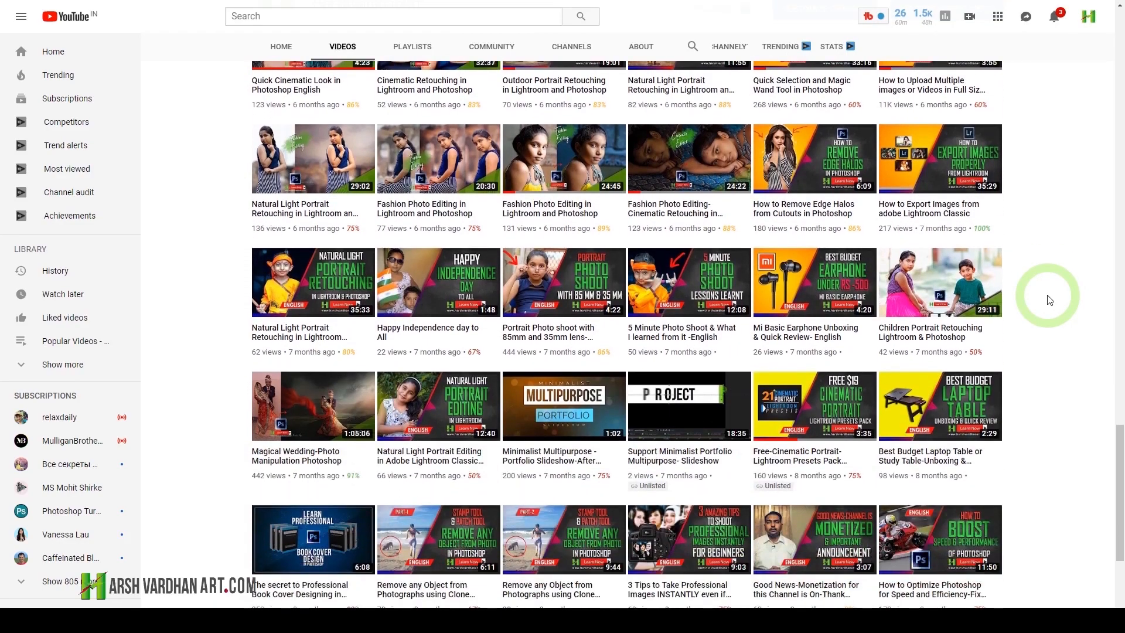
pyautogui.scroll(-2, 1049, 300)
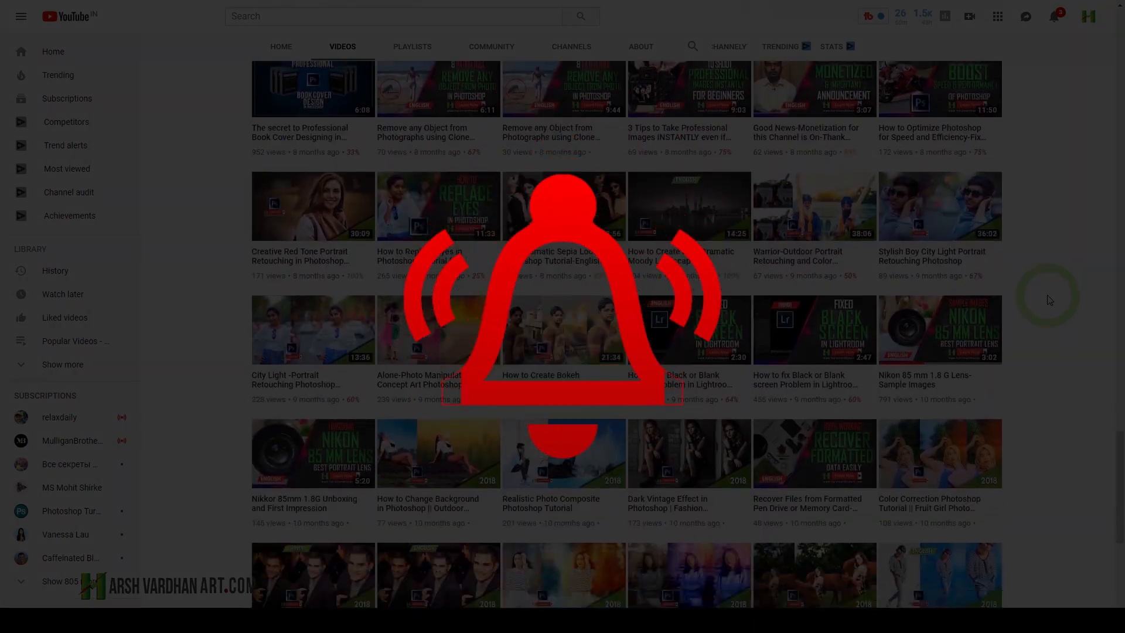
pyautogui.scroll(-5, 1049, 300)
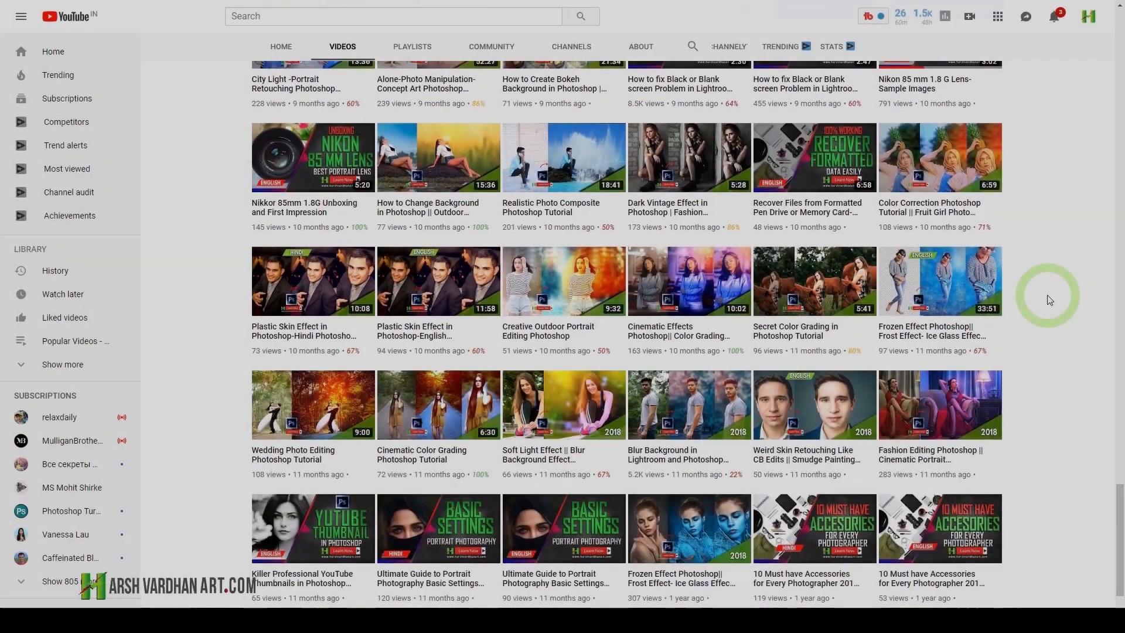